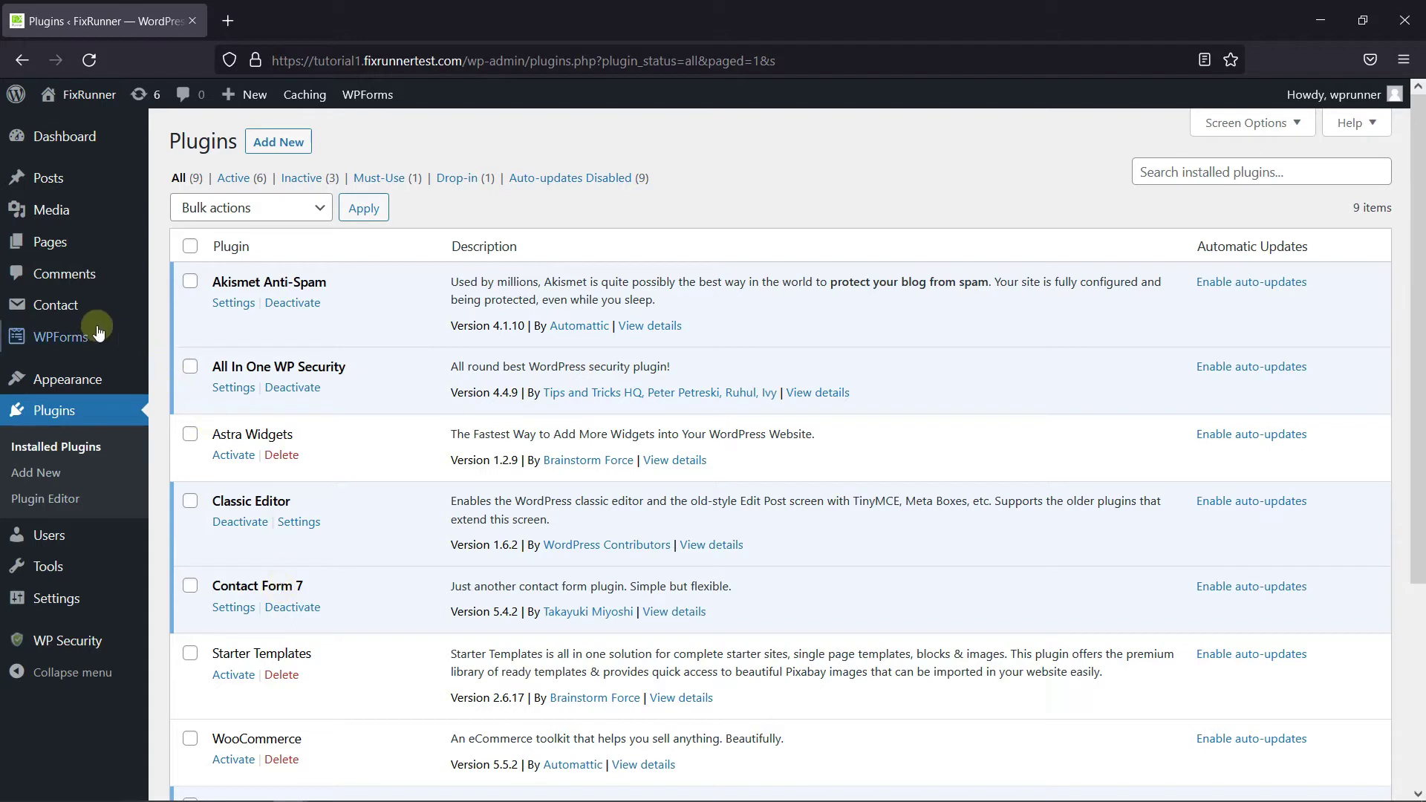
Go to Contact > Contact Forms and start a new contact form.
{"action": "mouse_move", "coordinate": [64, 315]}
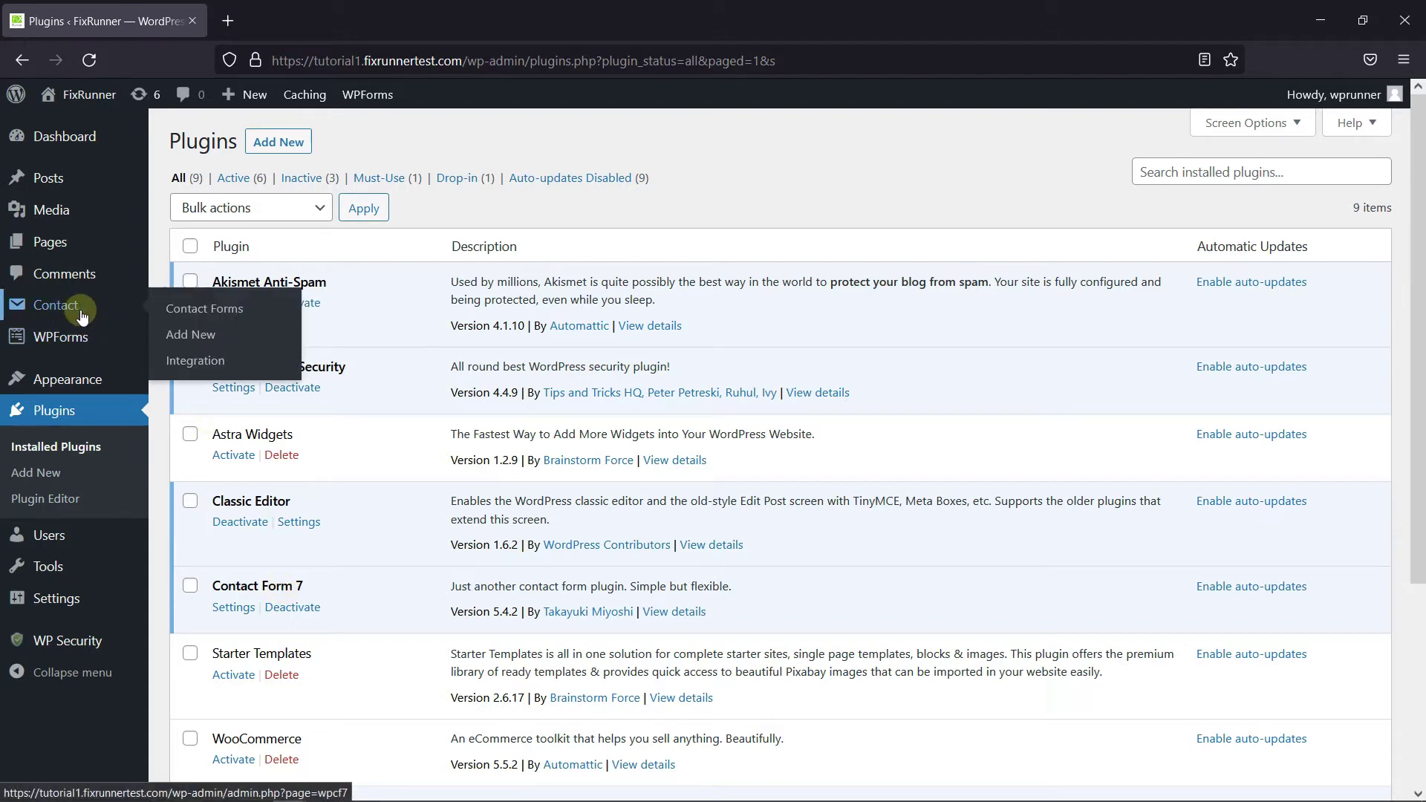
{"action": "left_click", "coordinate": [173, 316]}
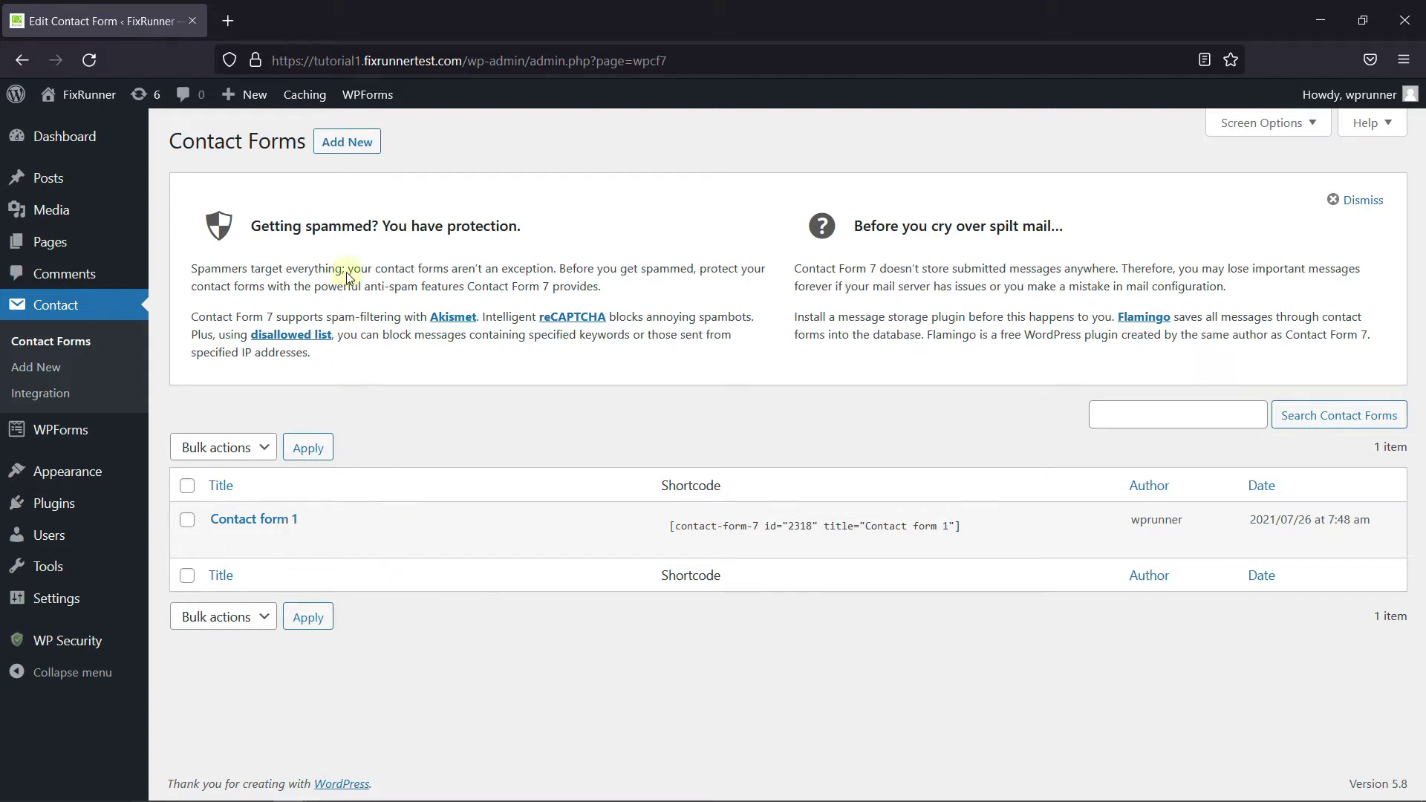
{"action": "left_click", "coordinate": [343, 153]}
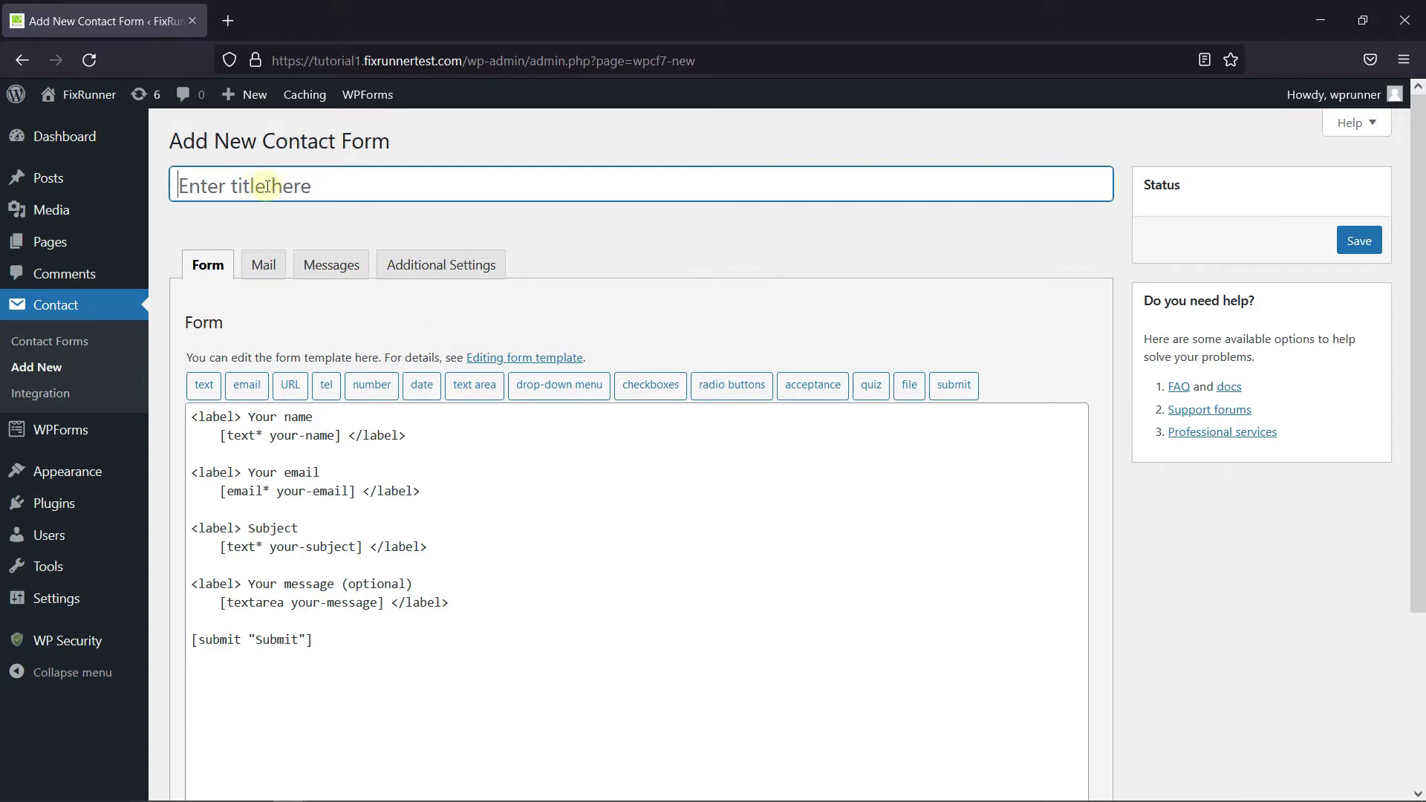
Title the new form 'Contact Form'.
{"action": "type", "text": "Contact Form"}
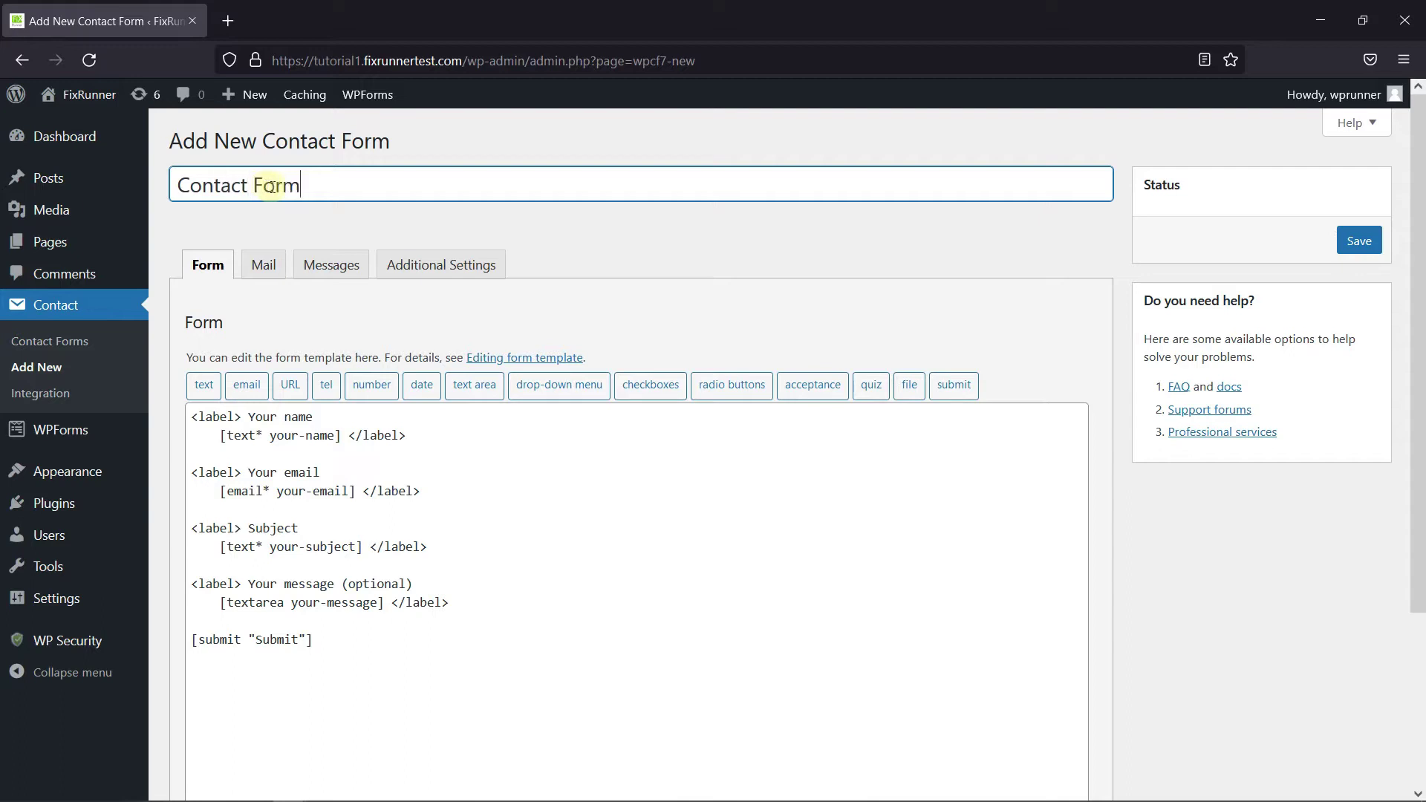
{"action": "left_click", "coordinate": [592, 286]}
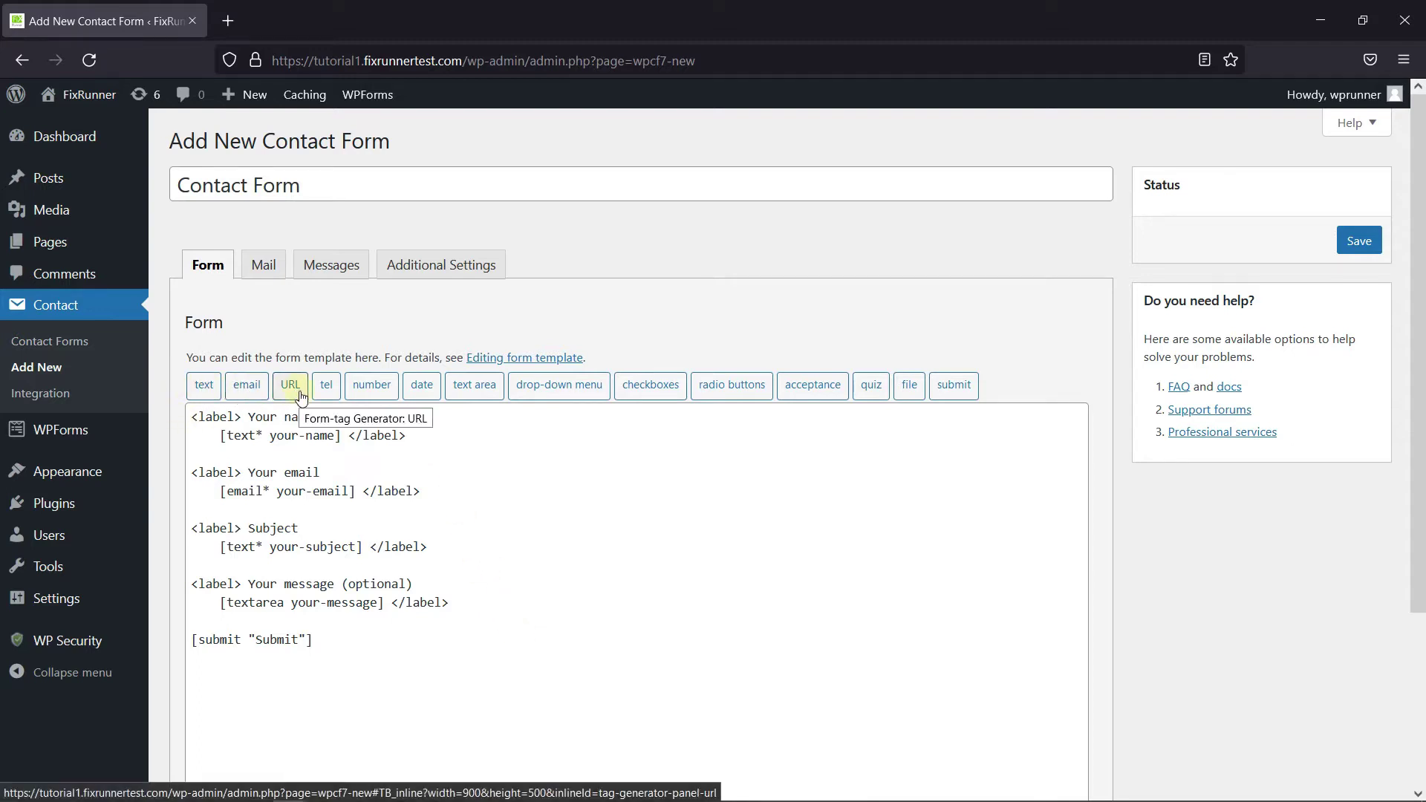
Add two blank lines below the name field and open the text tag generator.
{"action": "left_click", "coordinate": [257, 455]}
{"action": "key", "text": "Return"}
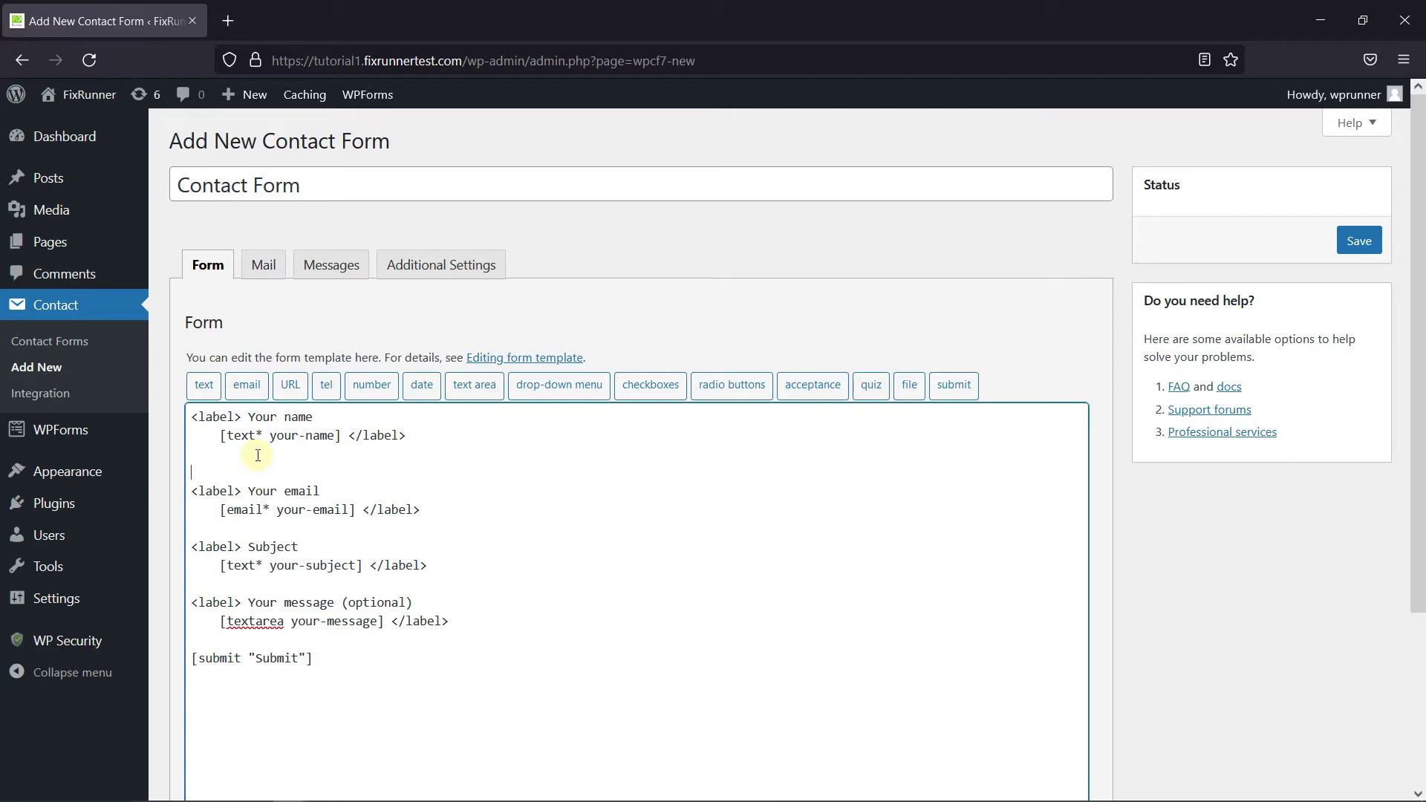
{"action": "key", "text": "Return"}
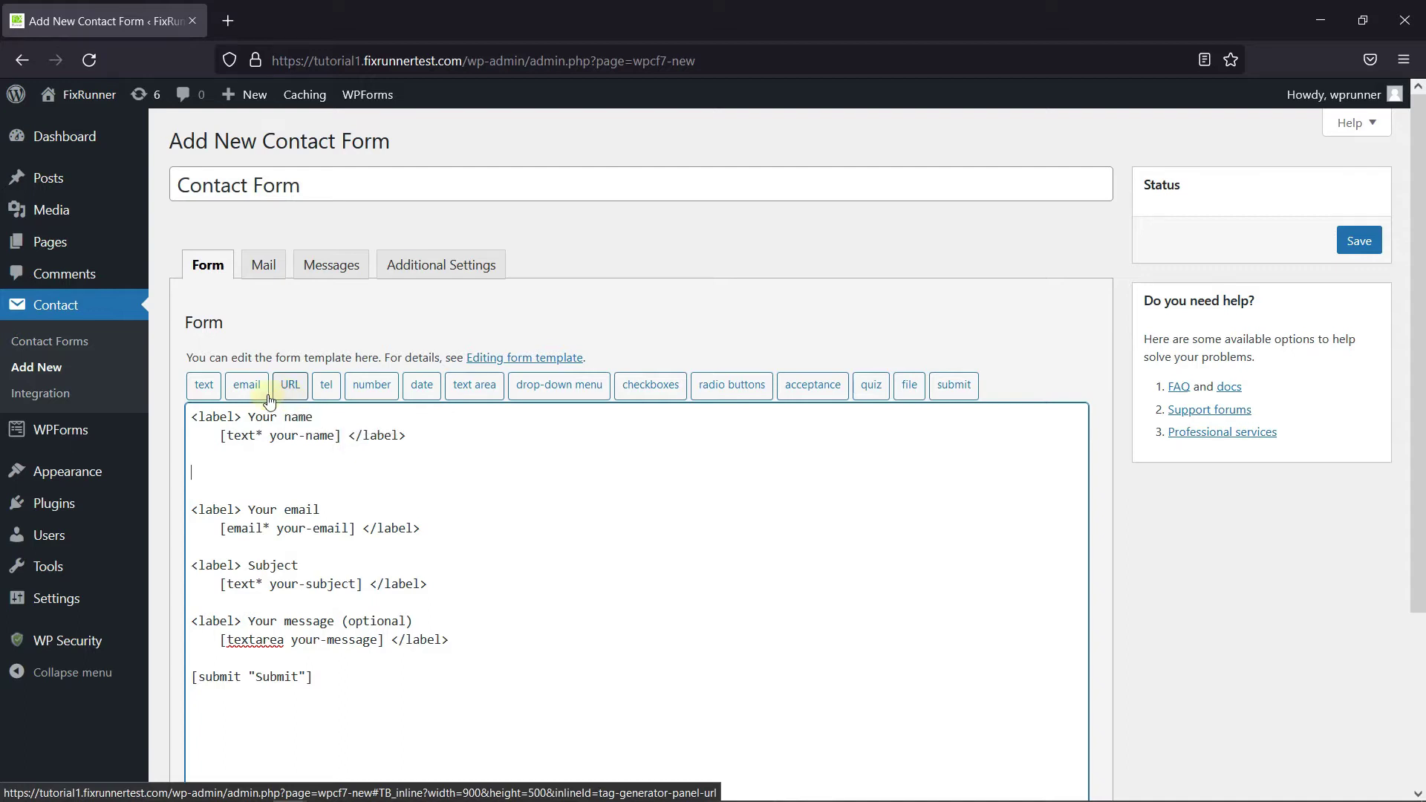
{"action": "left_click", "coordinate": [212, 401]}
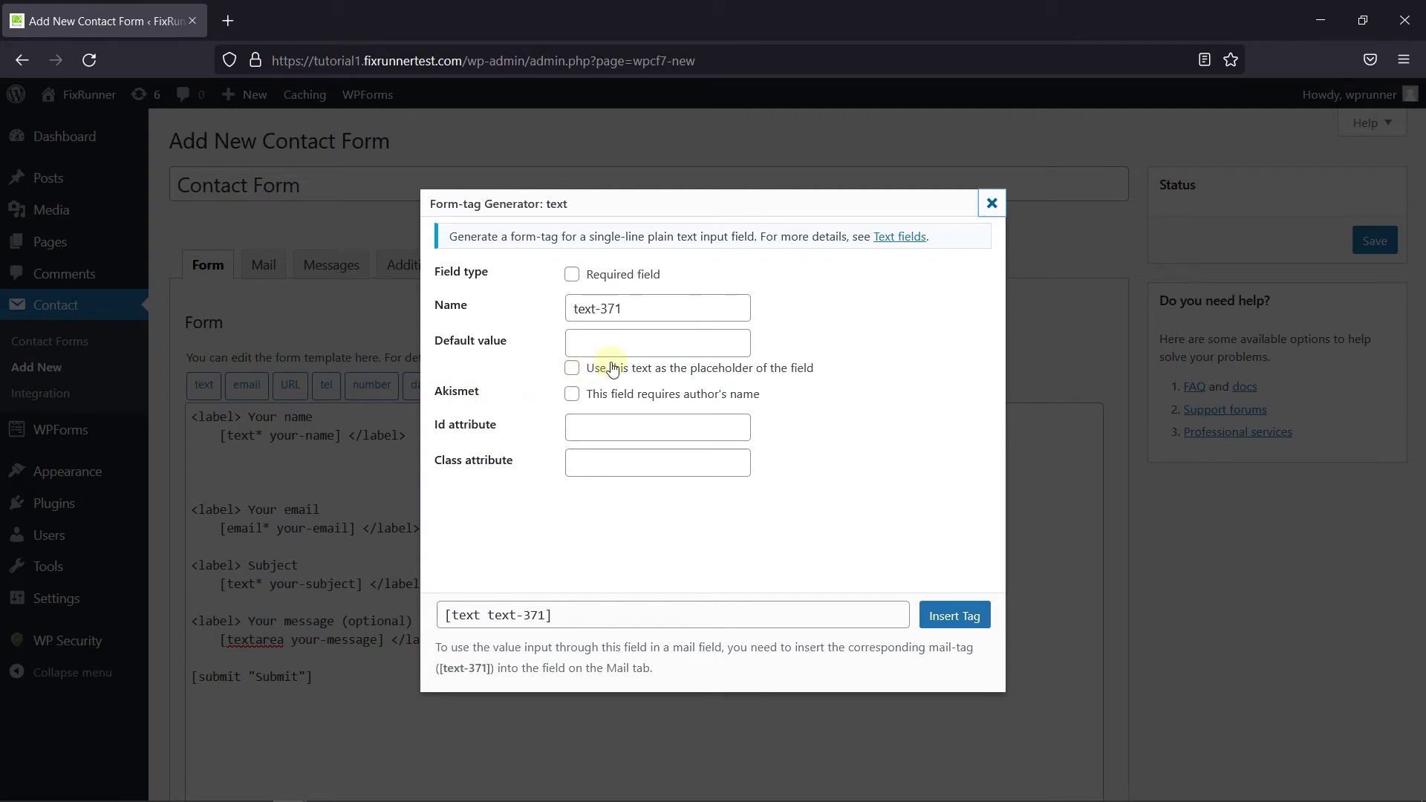
Insert a required text tag text-371 with placeholder 'Last Name' below the name field.
{"action": "left_click", "coordinate": [572, 275]}
{"action": "left_click", "coordinate": [598, 355]}
{"action": "type", "text": "Last Name"}
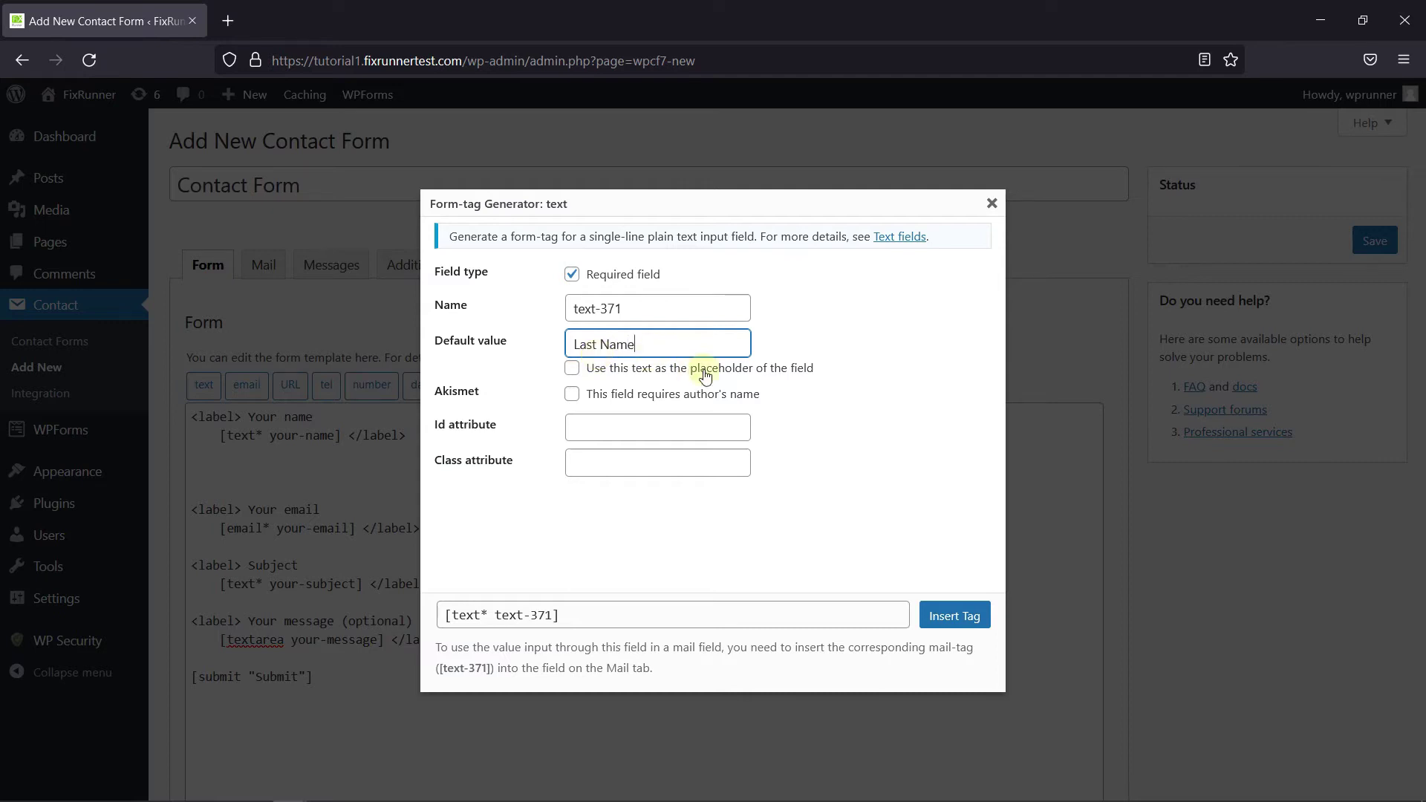
{"action": "left_click", "coordinate": [570, 370]}
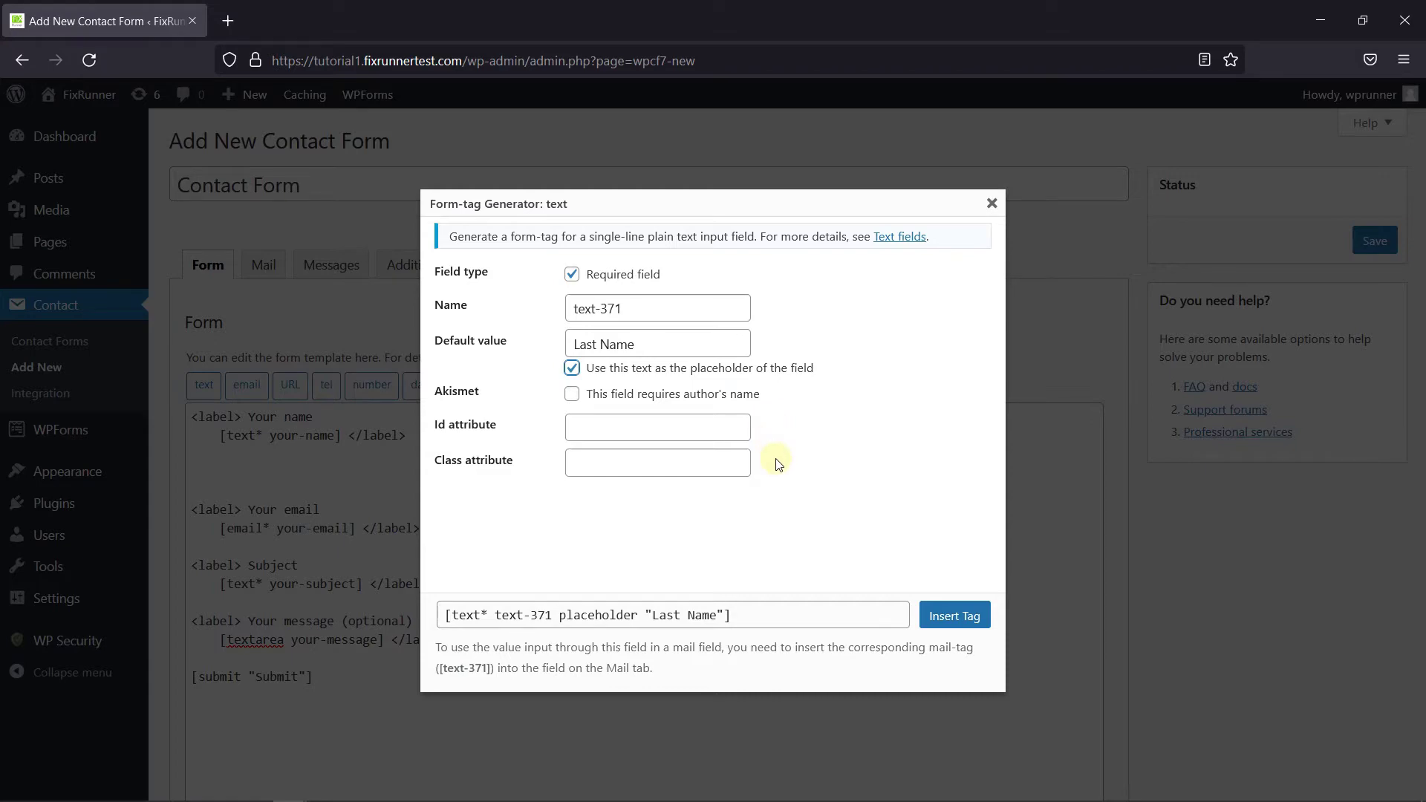
{"action": "left_click", "coordinate": [949, 621]}
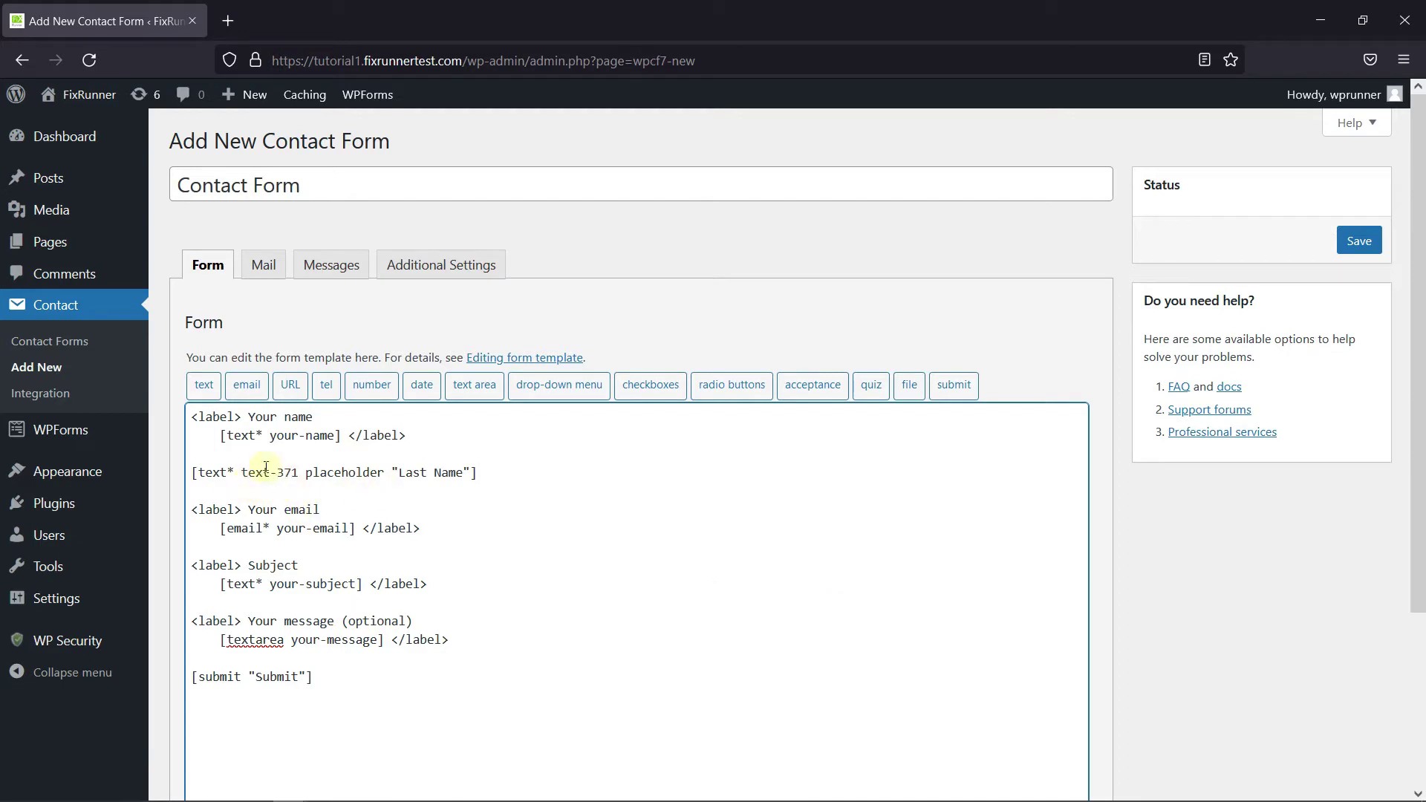
Add an opening '<label> Last Name' line above the new field tag.
{"action": "left_click_drag", "start_coordinate": [242, 417], "coordinate": [193, 418]}
{"action": "key", "text": "ctrl+c"}
{"action": "left_click", "coordinate": [198, 466]}
{"action": "key", "text": "Return"}
{"action": "key", "text": "Up"}
{"action": "key", "text": "ctrl+v"}
{"action": "type", "text": "Last N"}
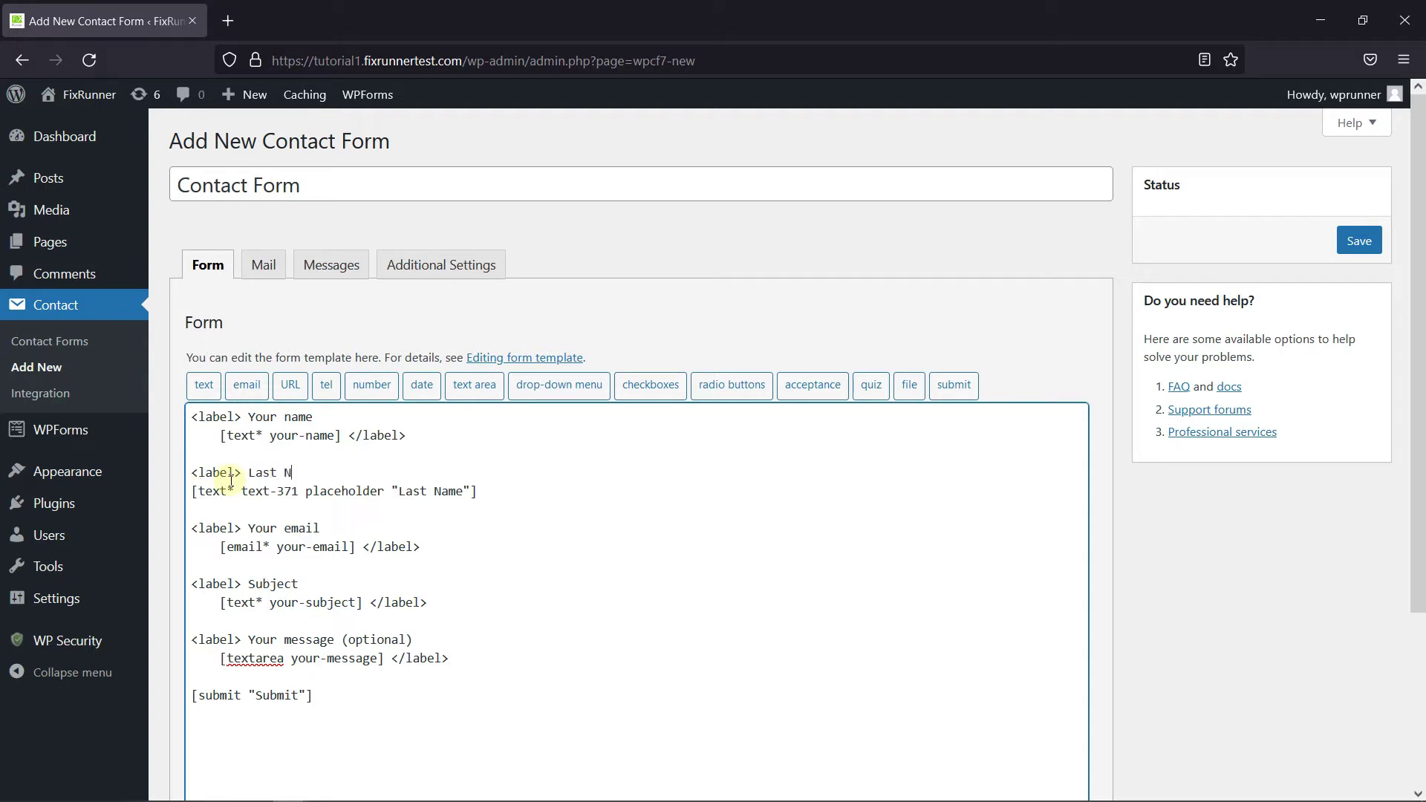
{"action": "type", "text": "ame"}
Close the label with </label> after the field tag and save the form.
{"action": "left_click_drag", "start_coordinate": [406, 436], "coordinate": [350, 441]}
{"action": "key", "text": "ctrl+c"}
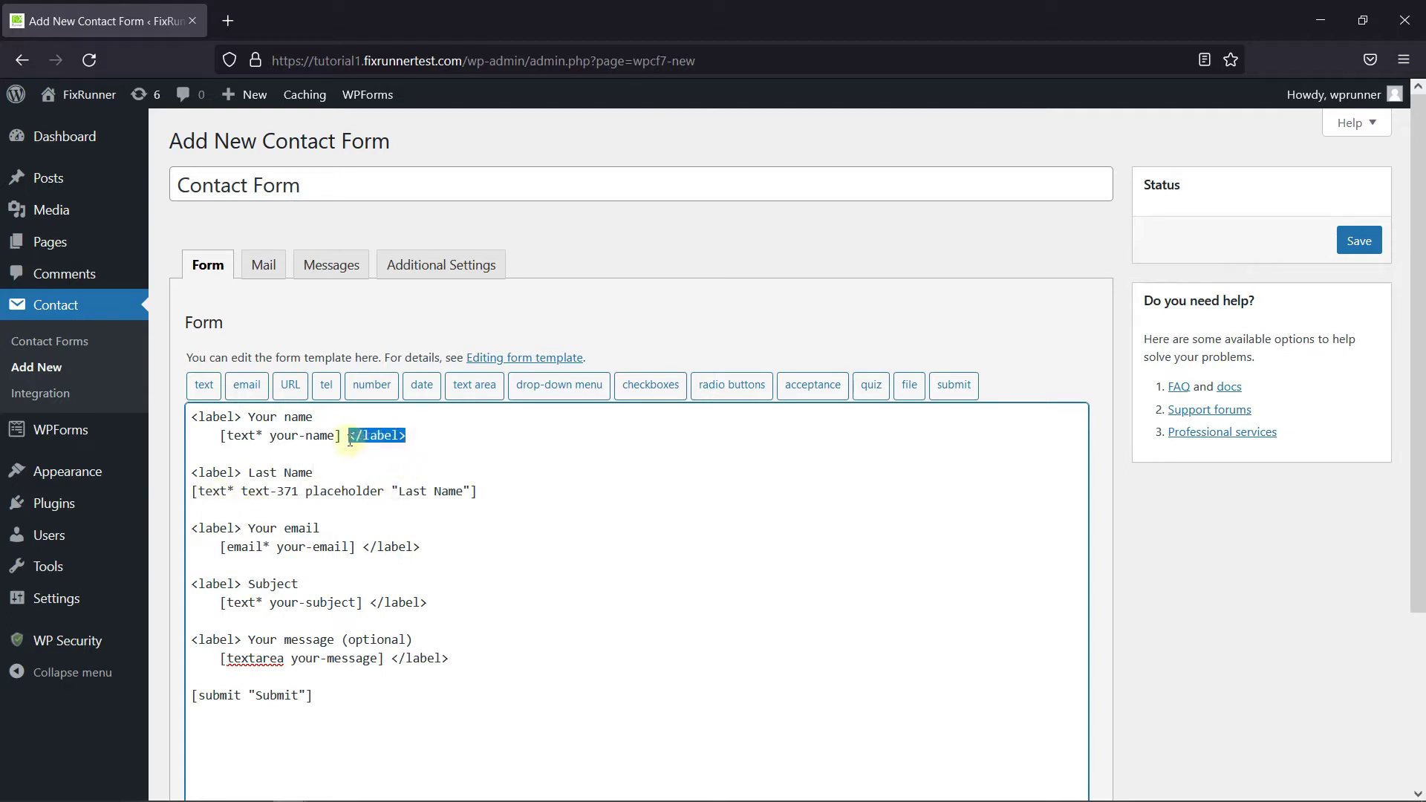
{"action": "left_click", "coordinate": [489, 497]}
{"action": "key", "text": "Return"}
{"action": "key", "text": "ctrl+v"}
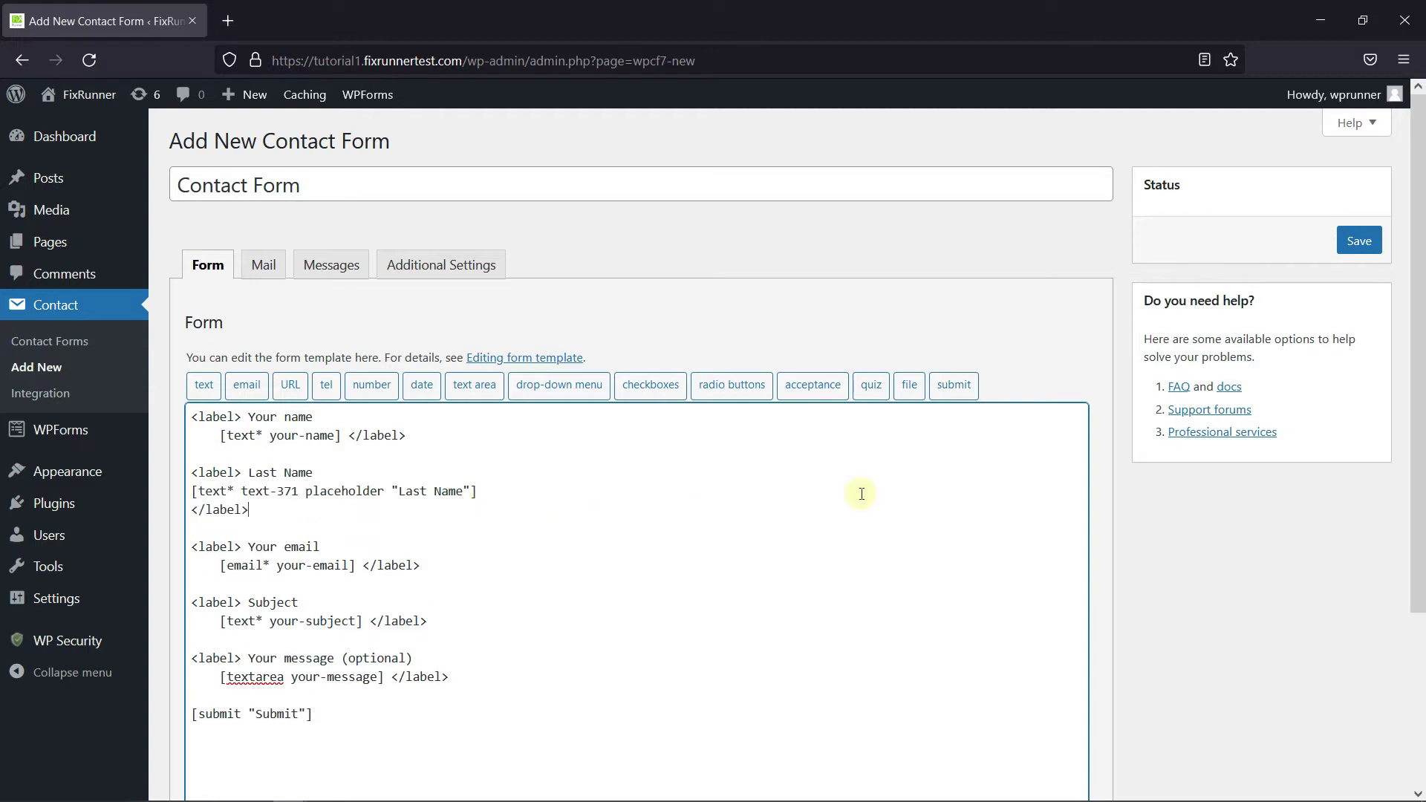
{"action": "left_click", "coordinate": [1350, 251]}
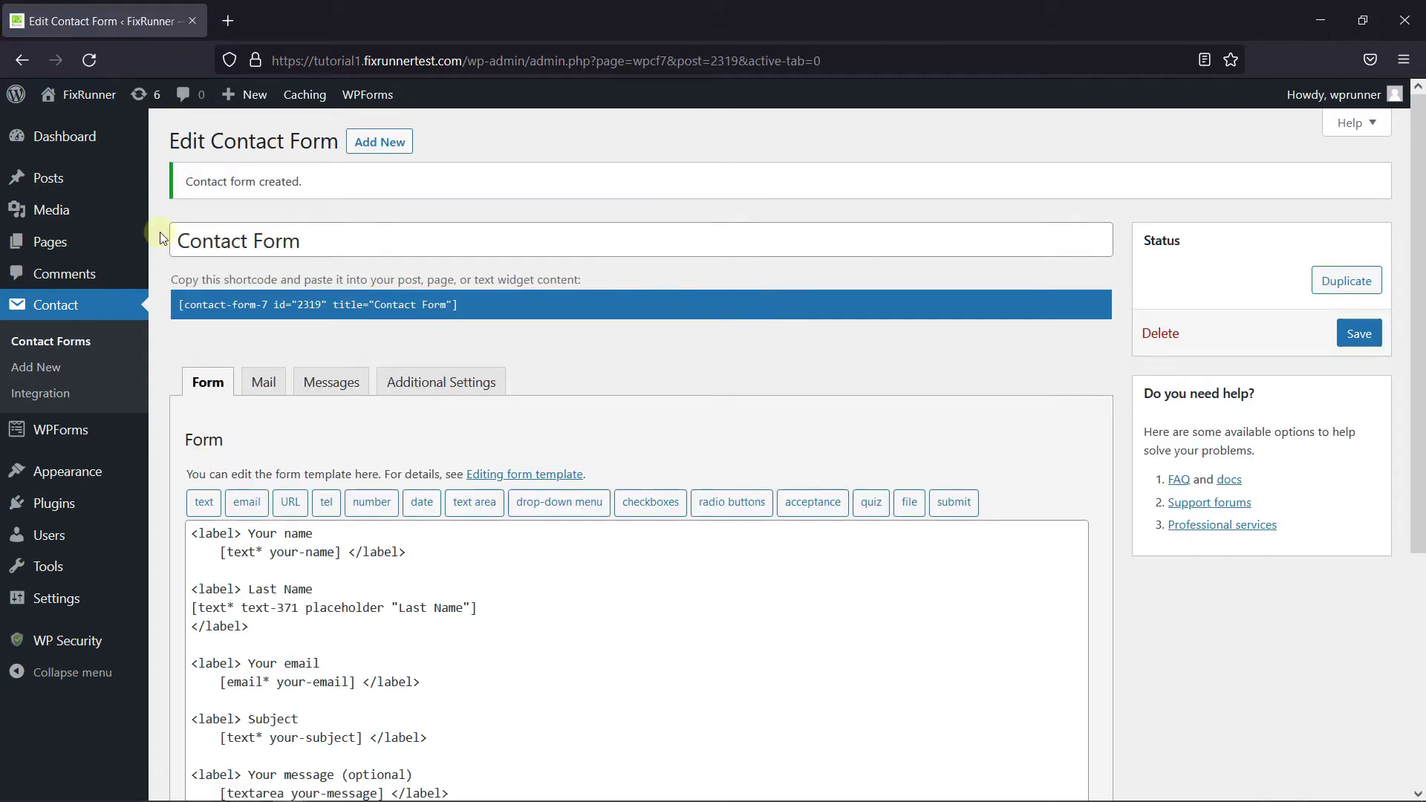
Return to the Contact Forms list and open Pages > Add New in a new tab.
{"action": "left_click", "coordinate": [90, 347]}
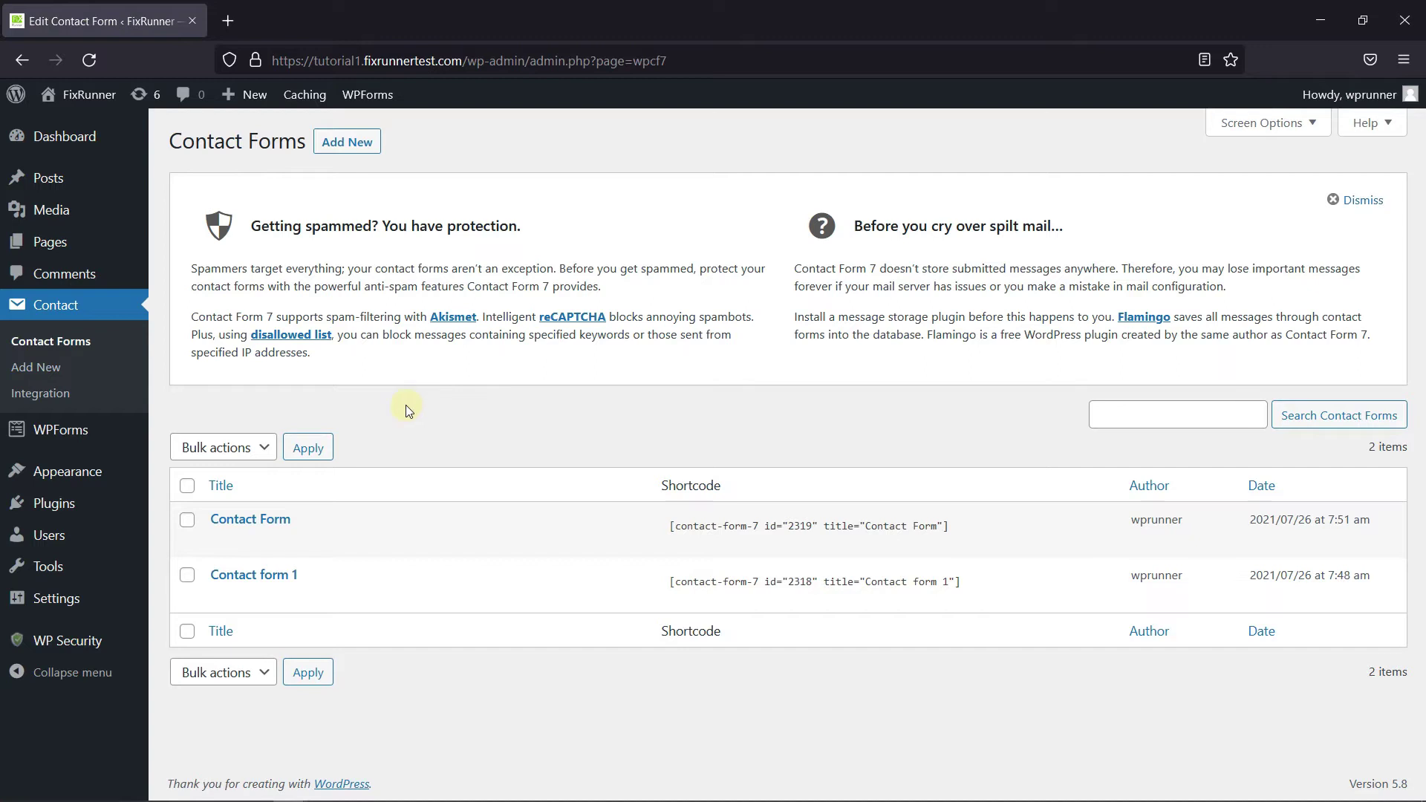
{"action": "mouse_move", "coordinate": [79, 246]}
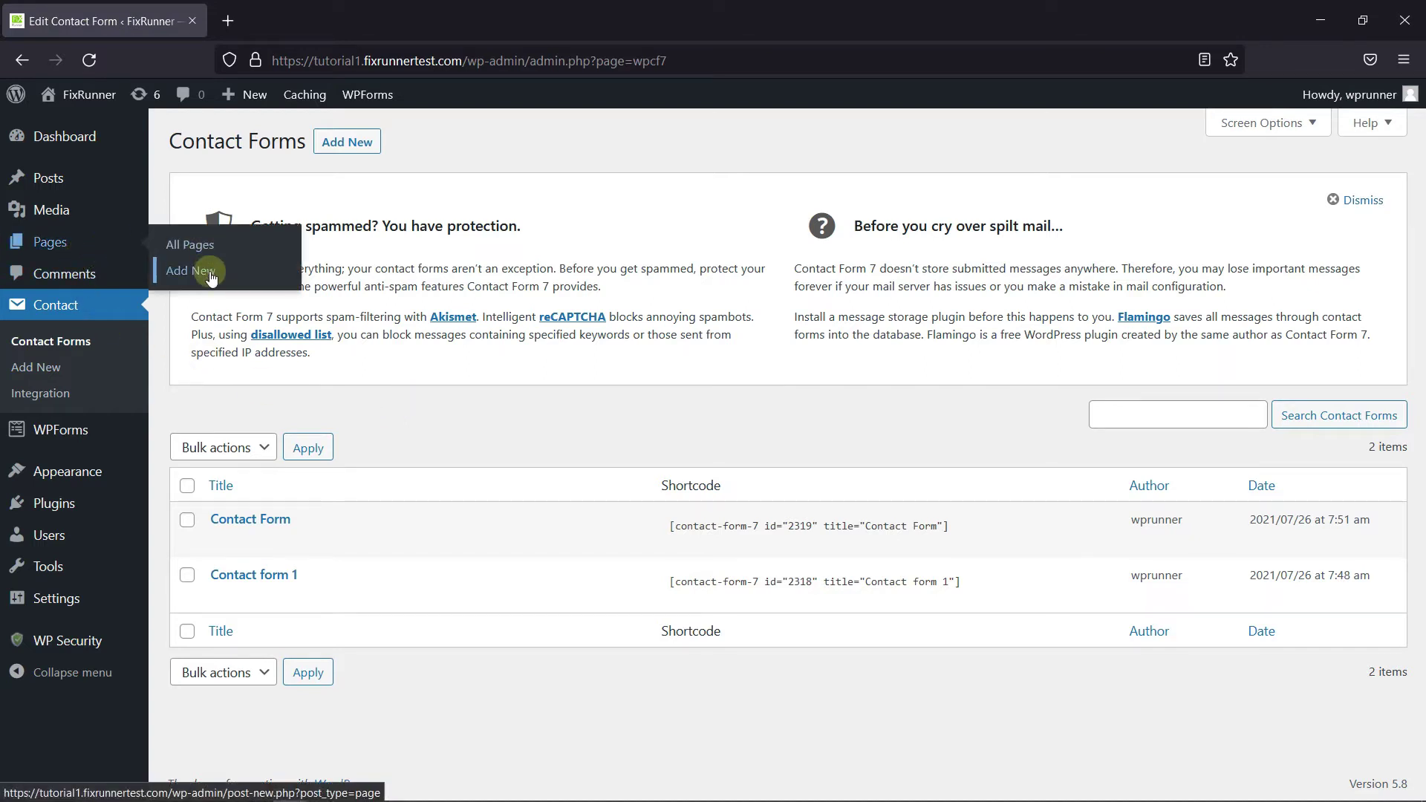
{"action": "right_click", "coordinate": [211, 273]}
{"action": "left_click", "coordinate": [256, 288]}
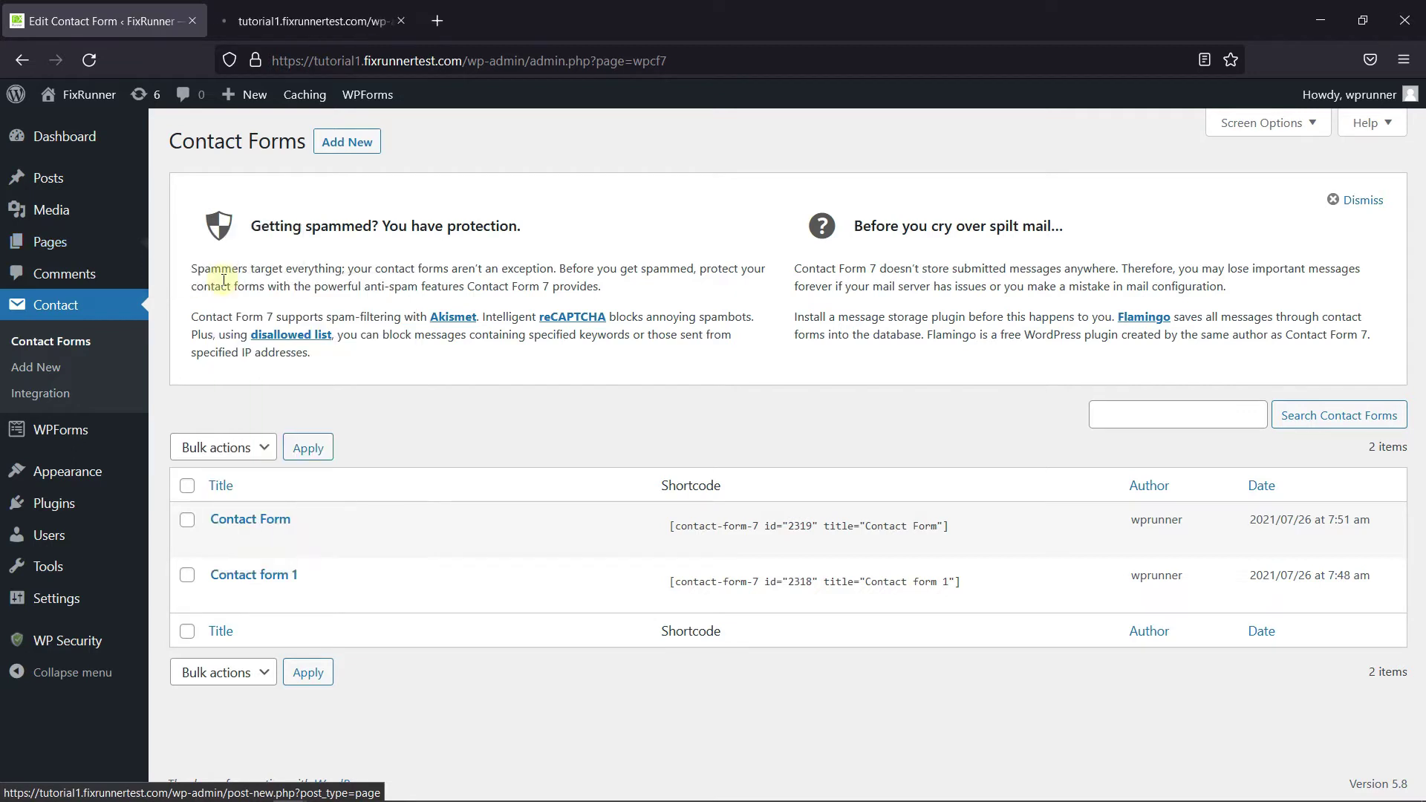
{"action": "left_click", "coordinate": [338, 17]}
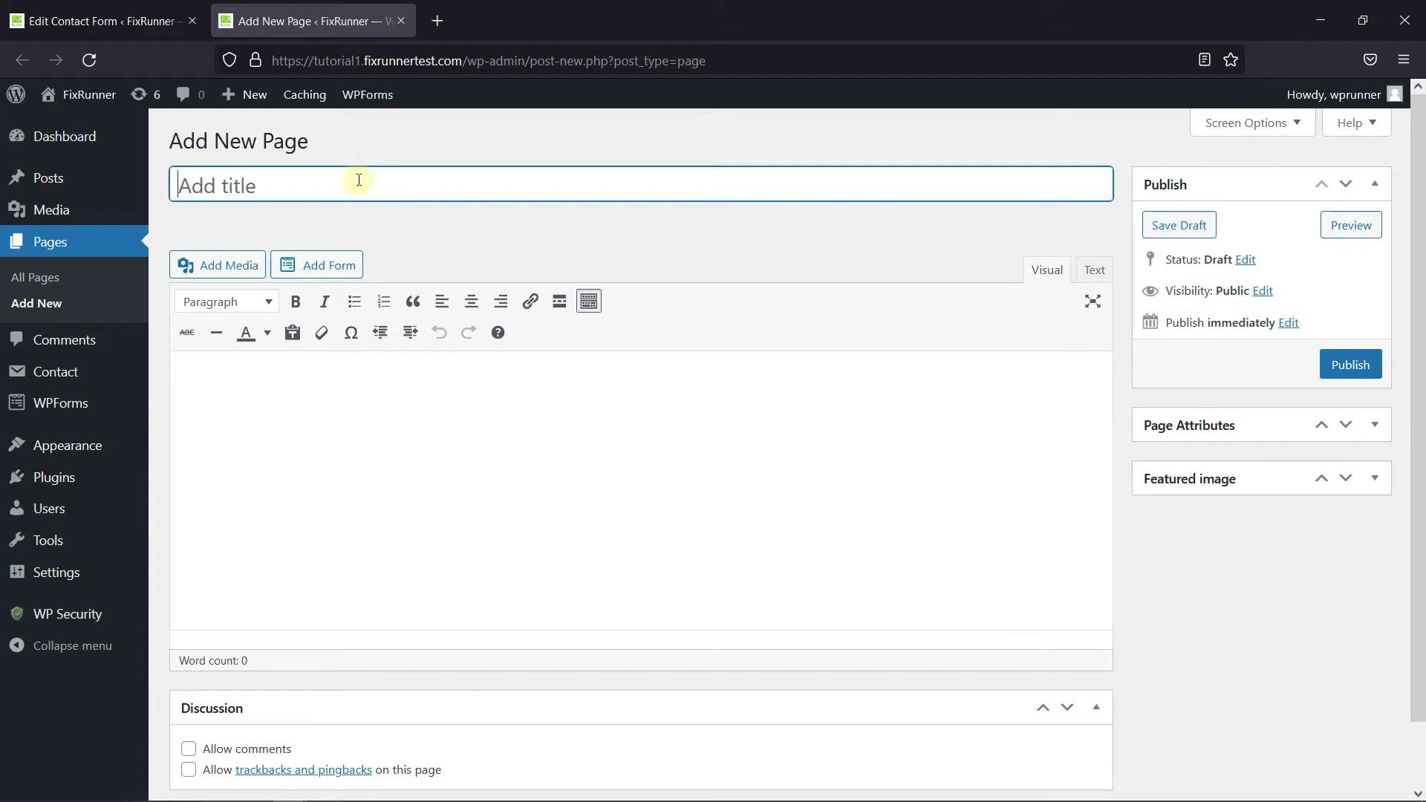
Title the new page 'Contact Form'.
{"action": "type", "text": "Contact Form"}
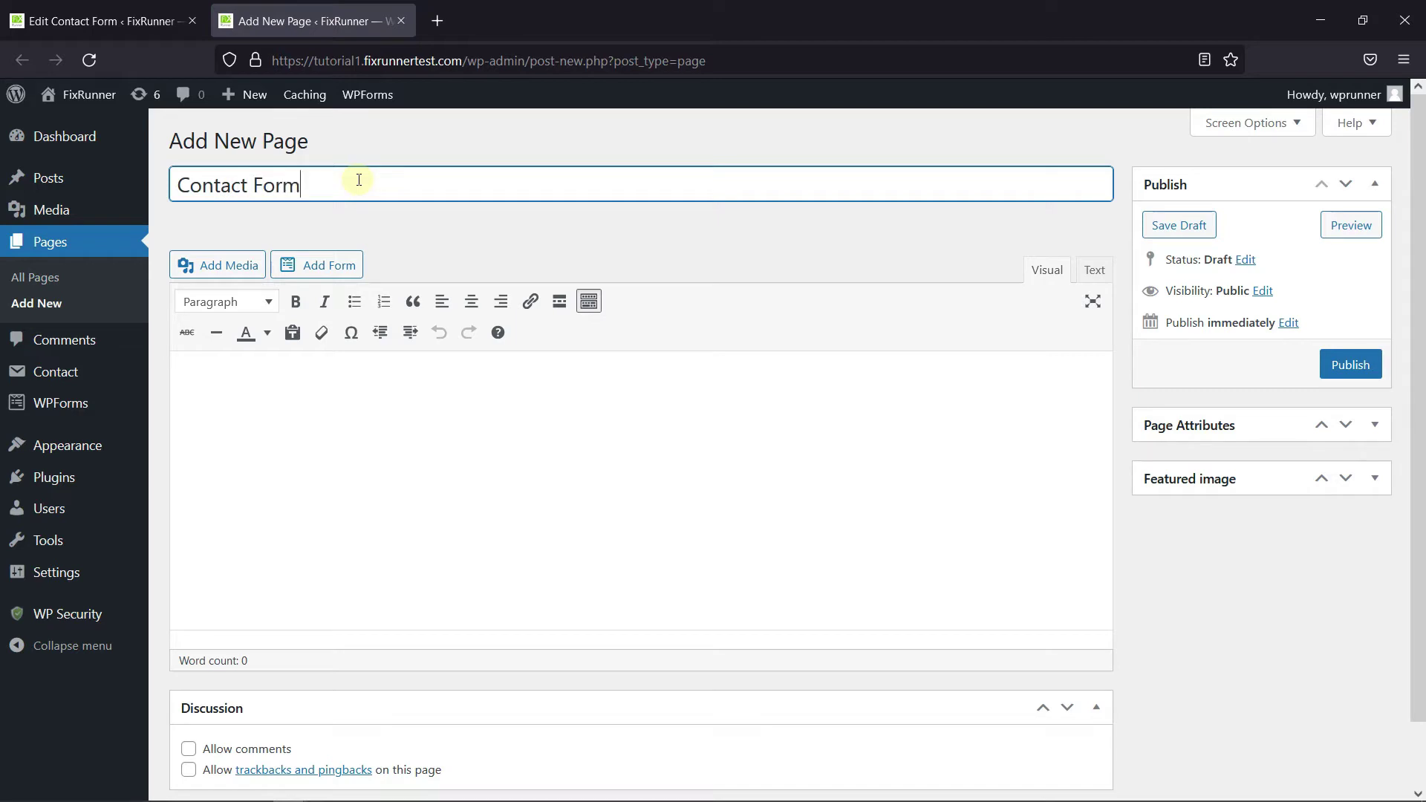
{"action": "left_click", "coordinate": [302, 385]}
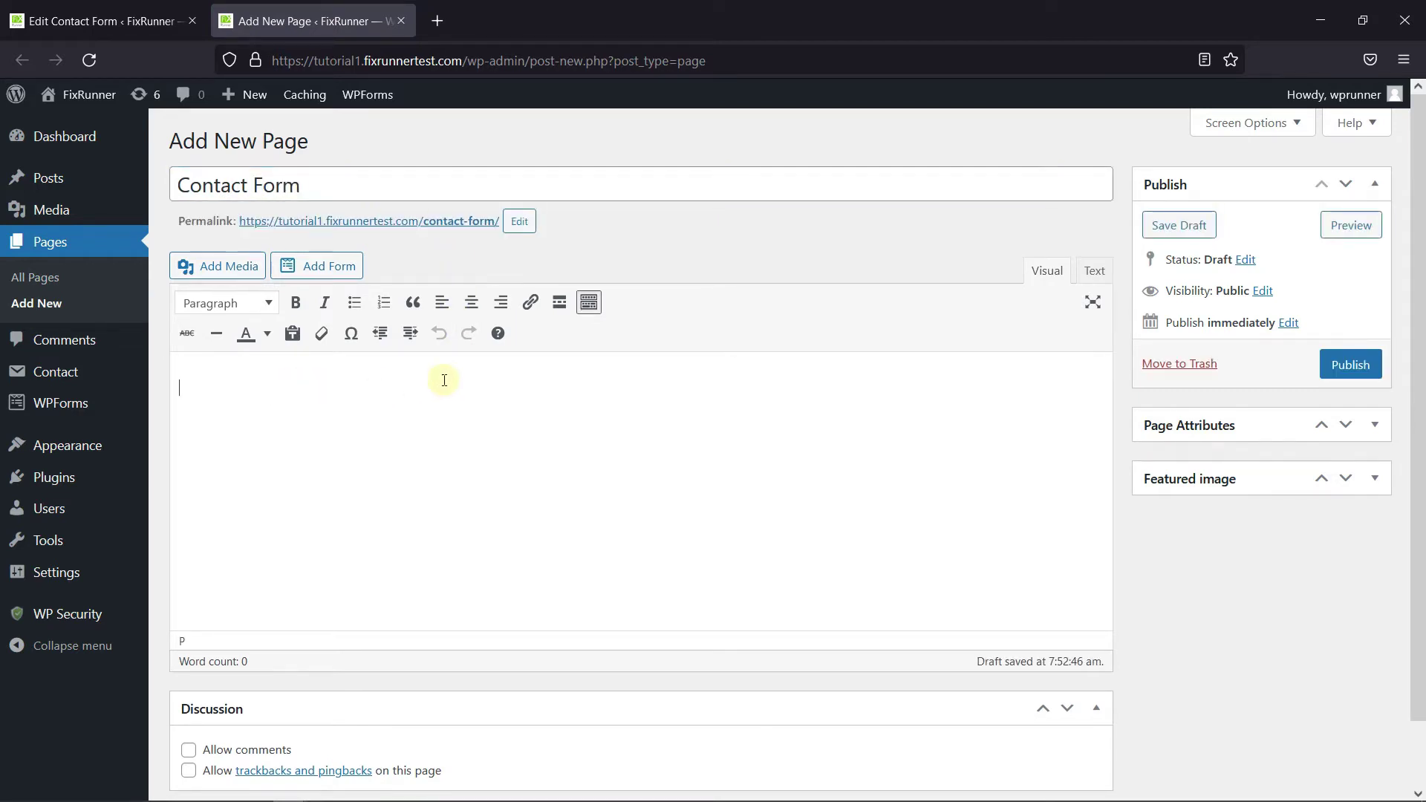
Paste the [contact-form-7 id="2319" title="Contact Form"] shortcode into the page body and publish.
{"action": "left_click", "coordinate": [178, 20]}
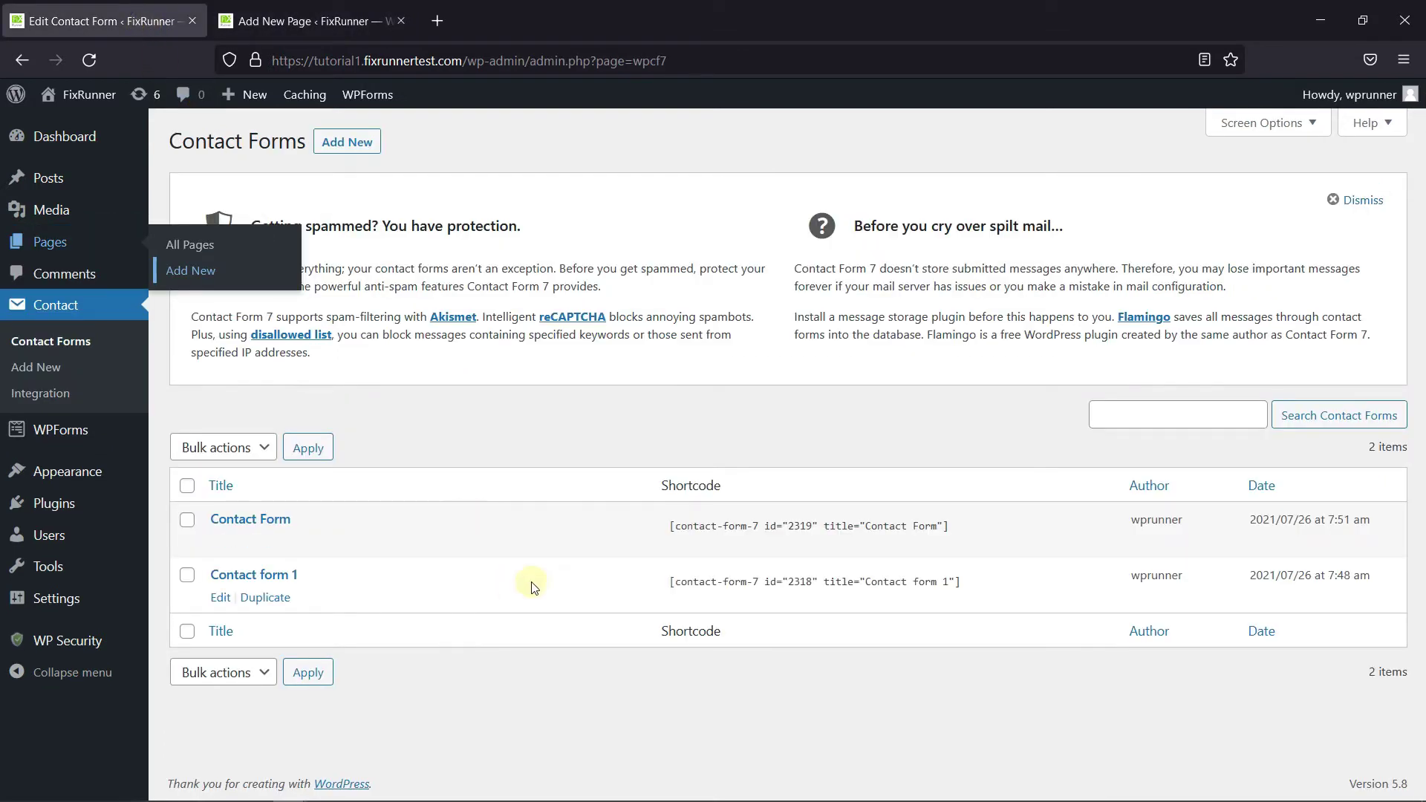
{"action": "left_click_drag", "start_coordinate": [671, 525], "coordinate": [967, 523]}
{"action": "key", "text": "ctrl+c"}
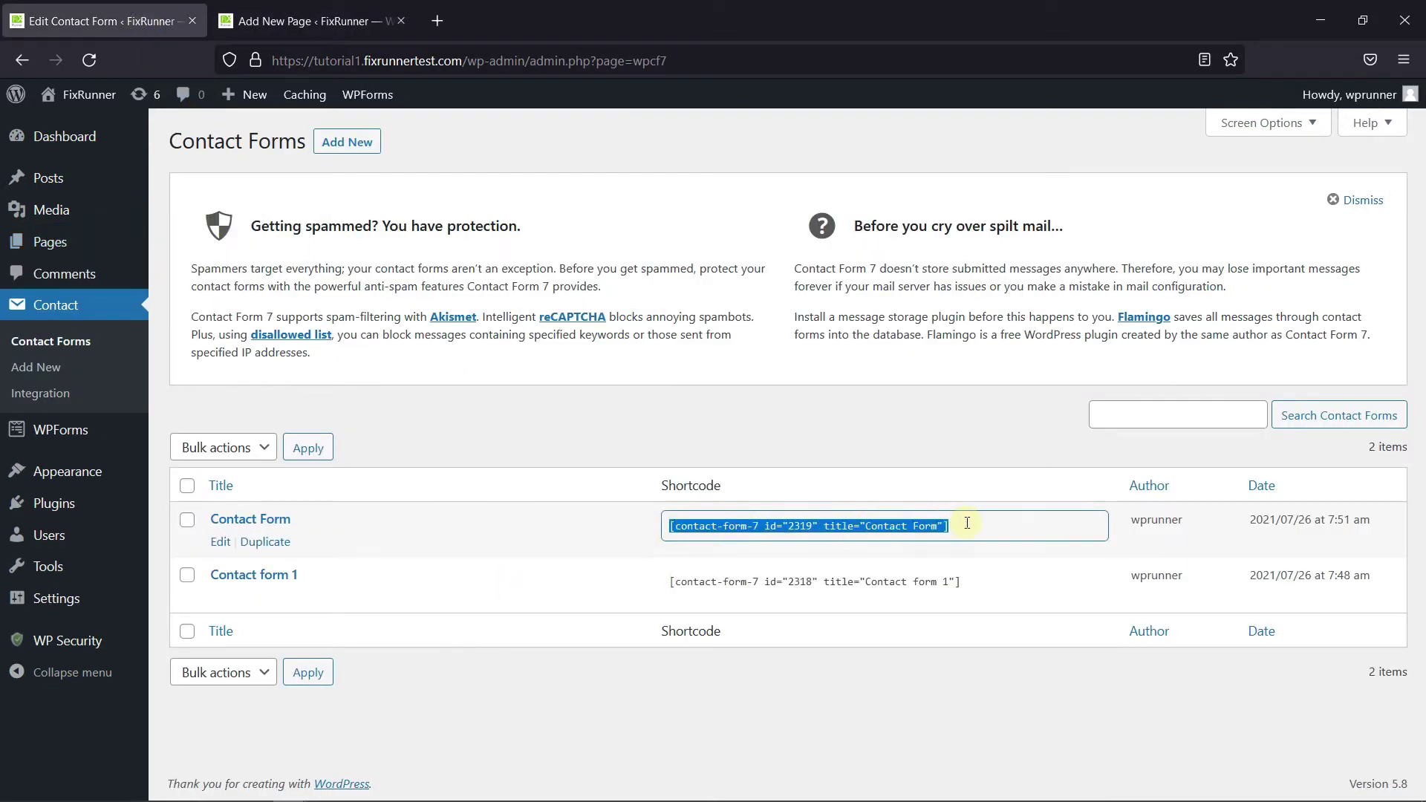
{"action": "left_click", "coordinate": [952, 384]}
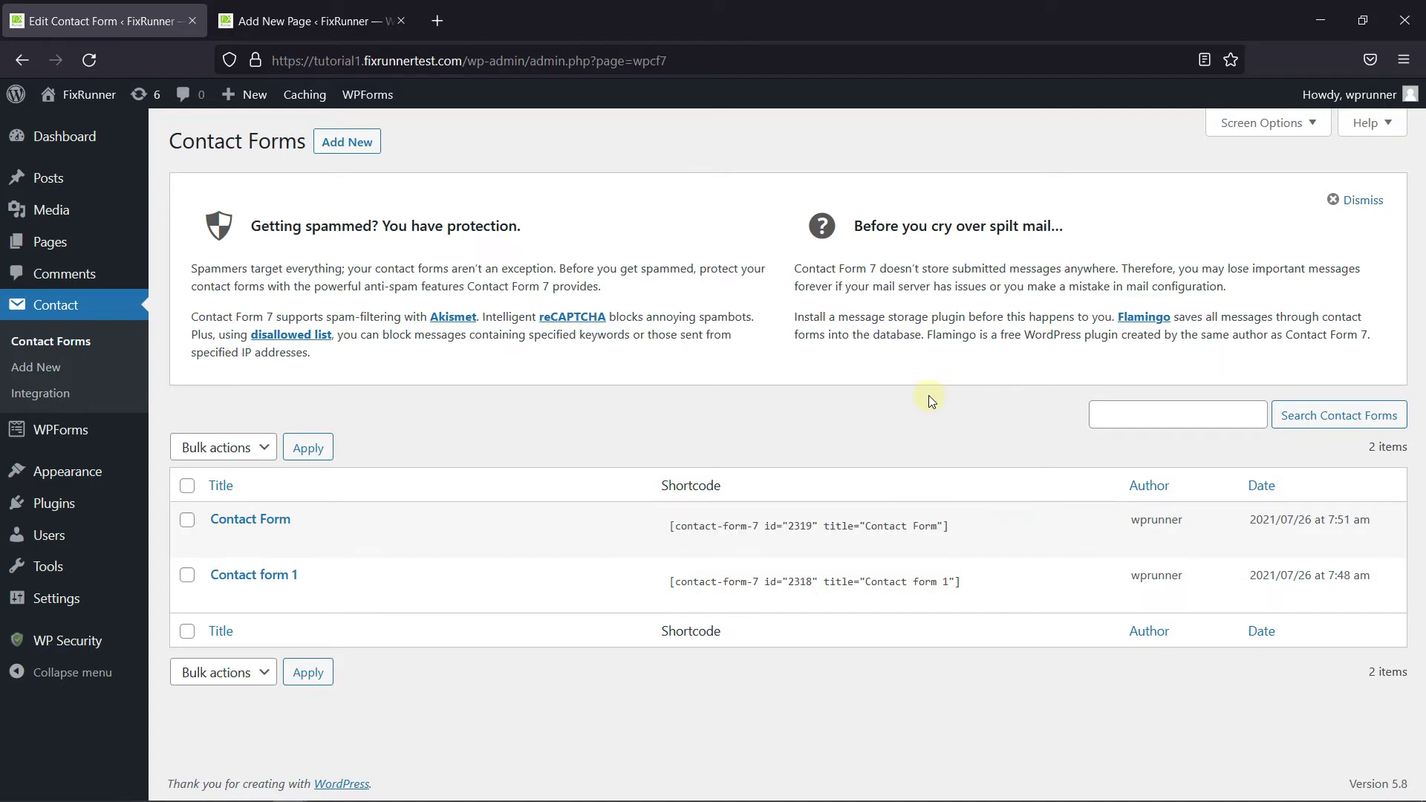
{"action": "left_click", "coordinate": [312, 21]}
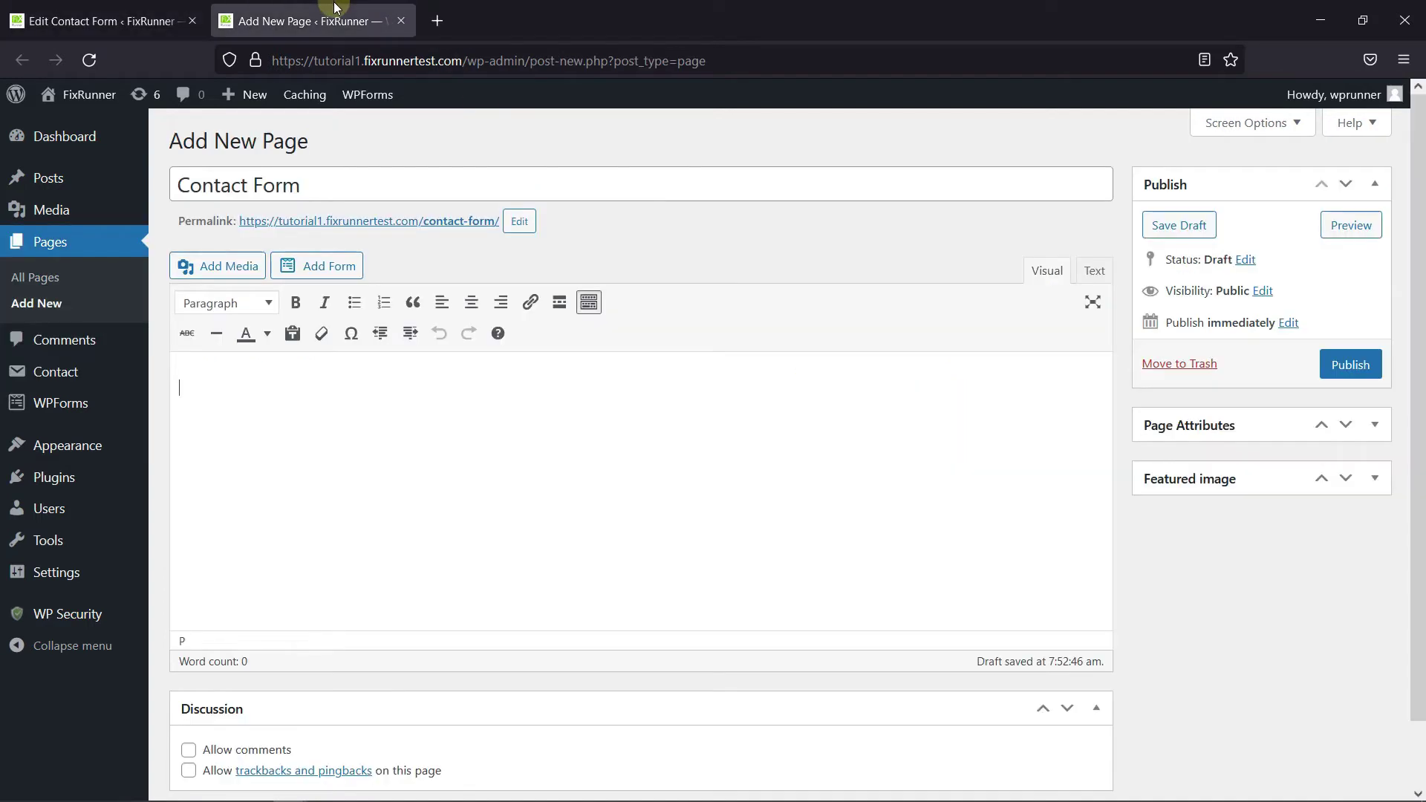
{"action": "left_click", "coordinate": [388, 395]}
{"action": "key", "text": "ctrl+v"}
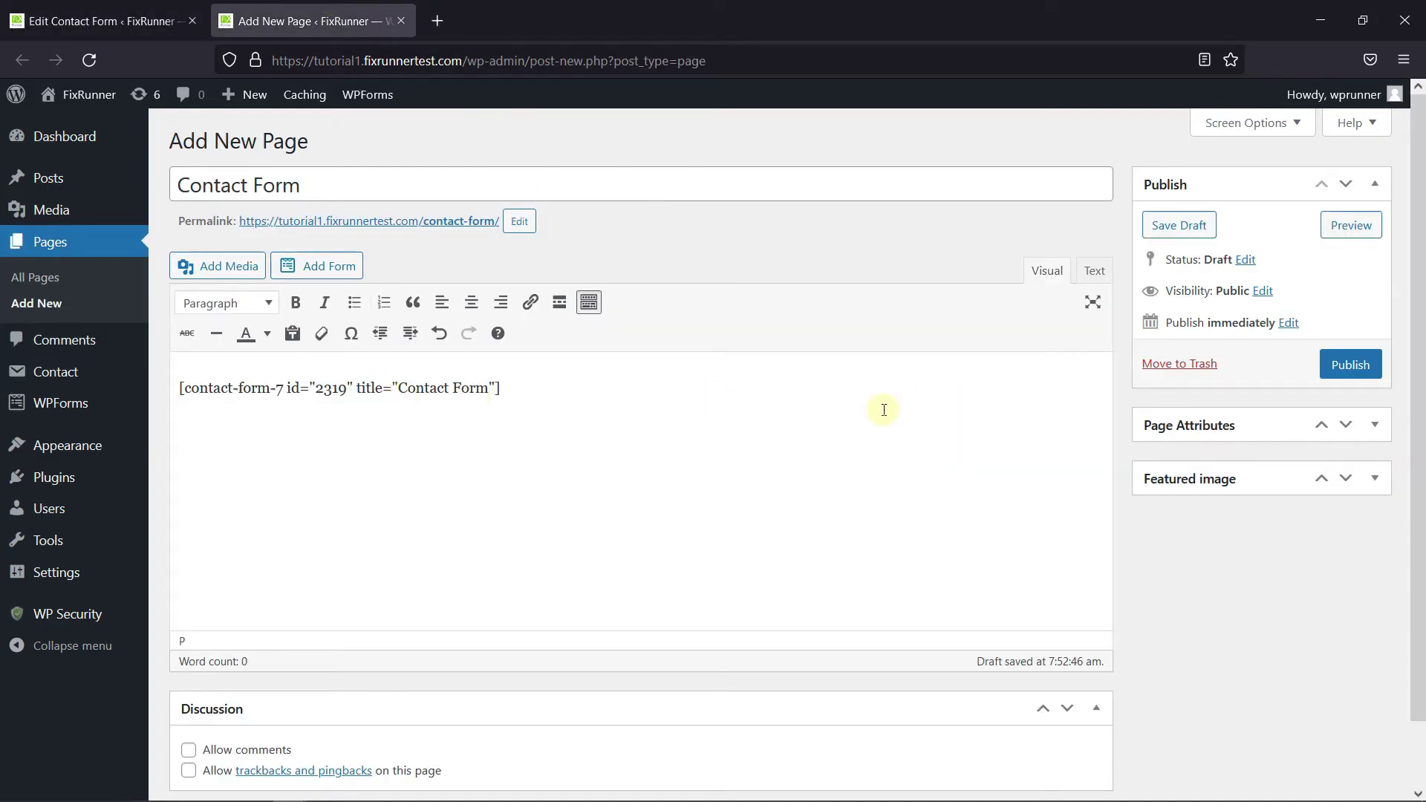
{"action": "left_click", "coordinate": [1358, 379]}
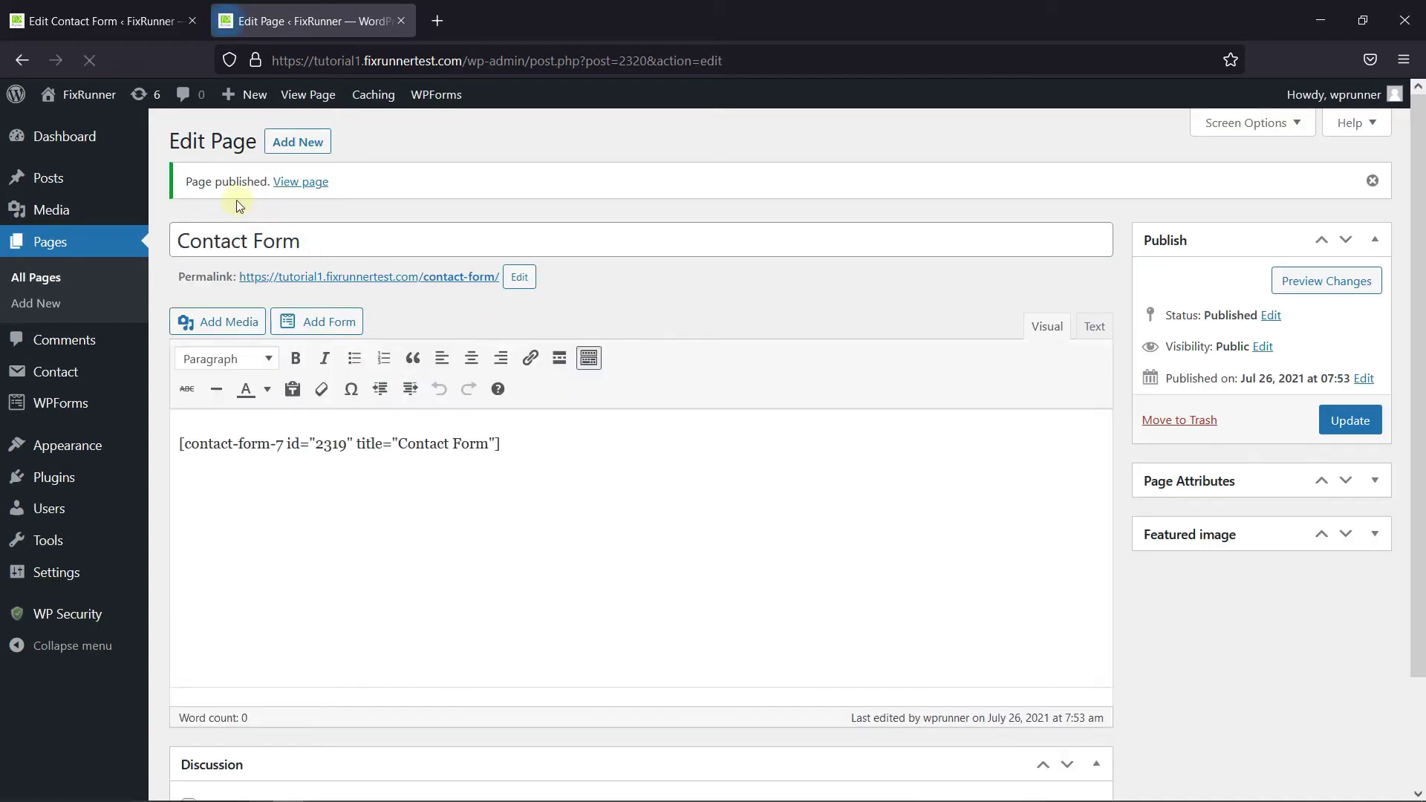
Submit the empty live form to test validation, then edit Contact Form in the admin.
{"action": "left_click", "coordinate": [304, 187]}
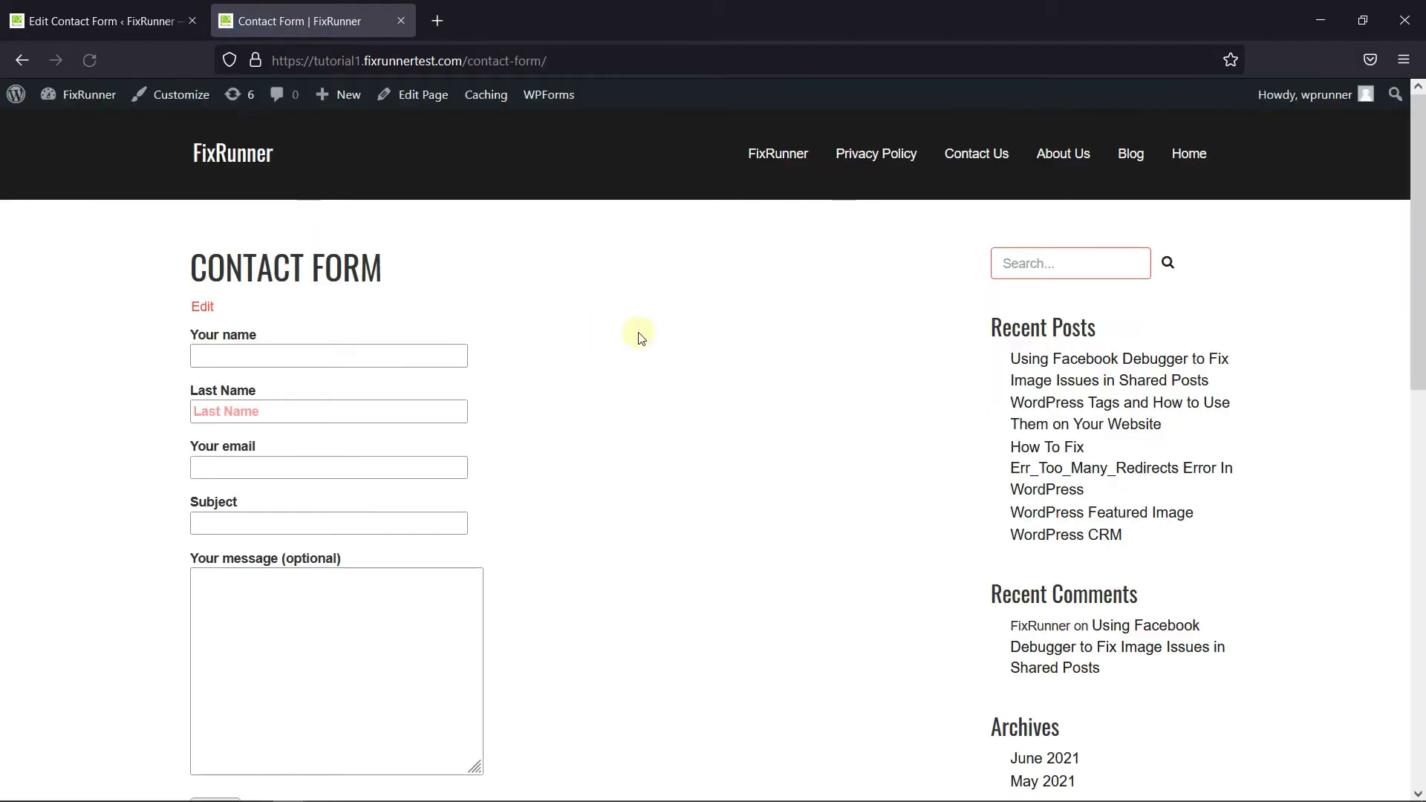
{"action": "scroll", "coordinate": [567, 325], "scroll_direction": "down", "scroll_amount": 2}
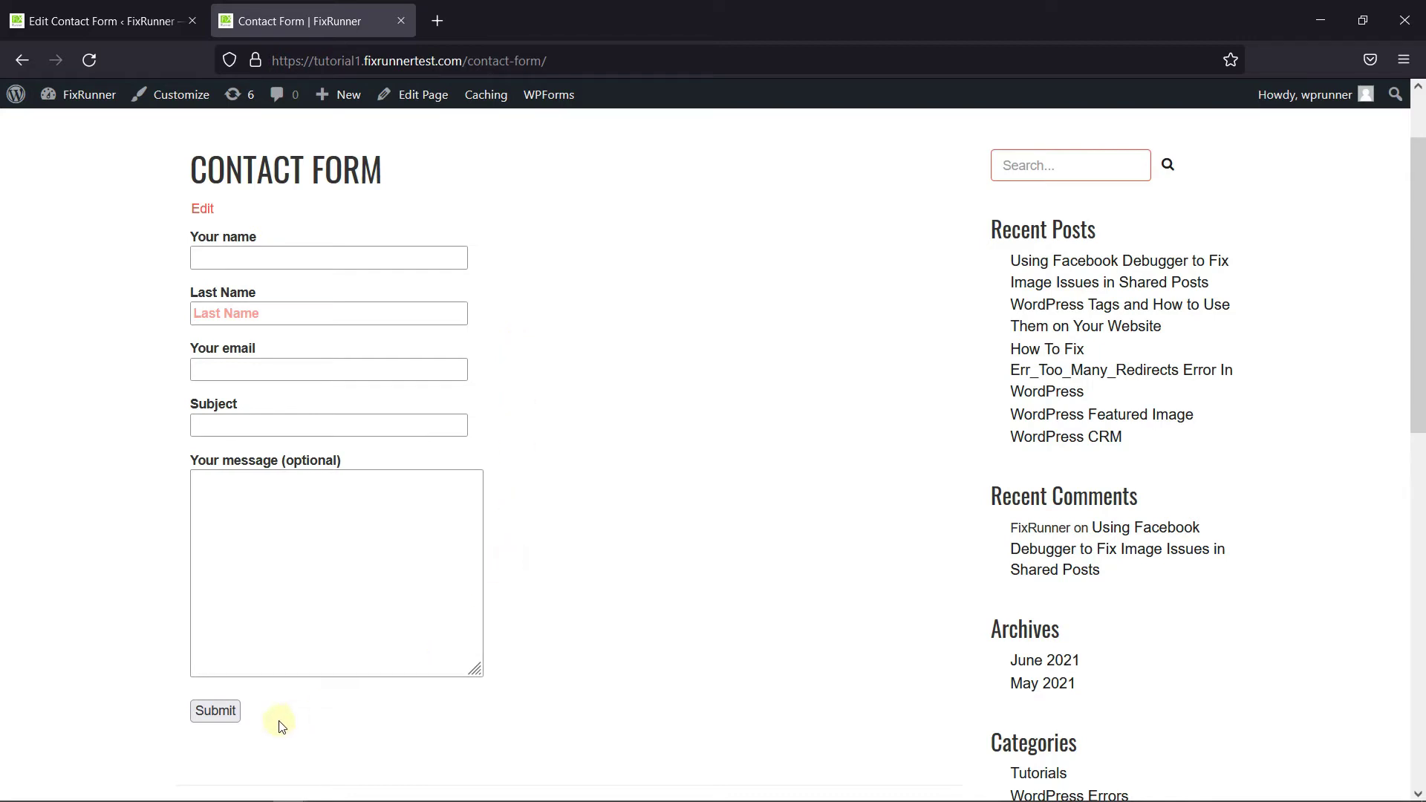
{"action": "left_click", "coordinate": [213, 713]}
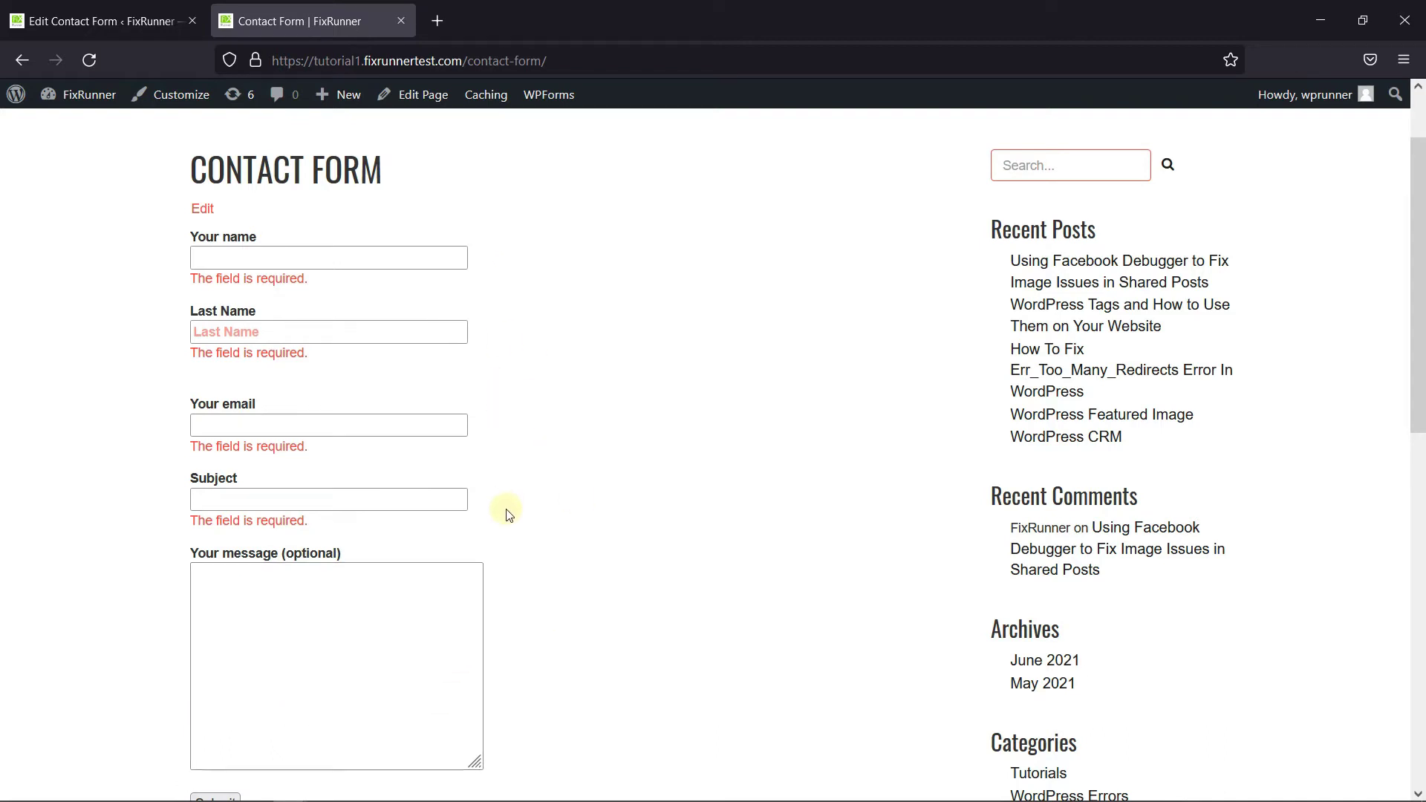
{"action": "left_click", "coordinate": [131, 29]}
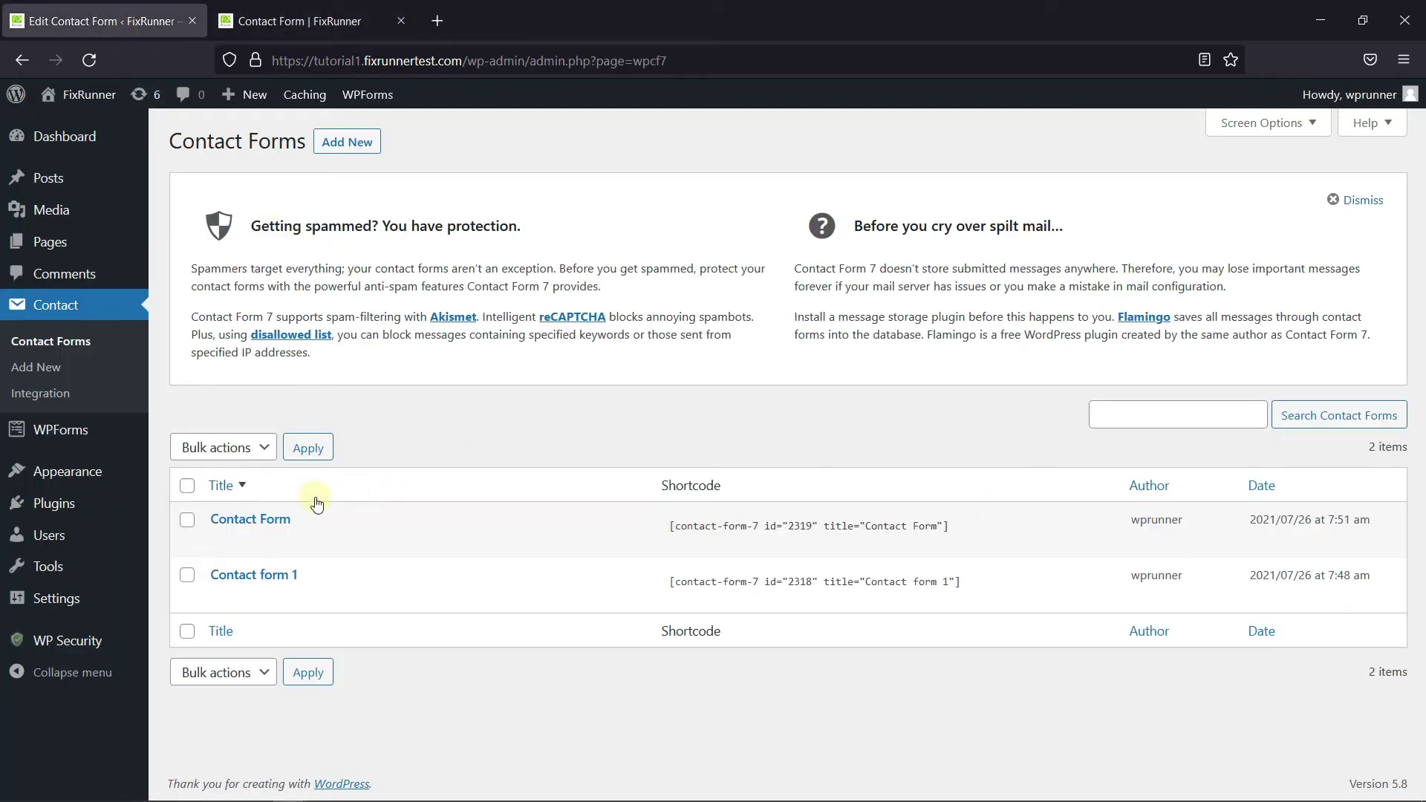
{"action": "left_click", "coordinate": [220, 542]}
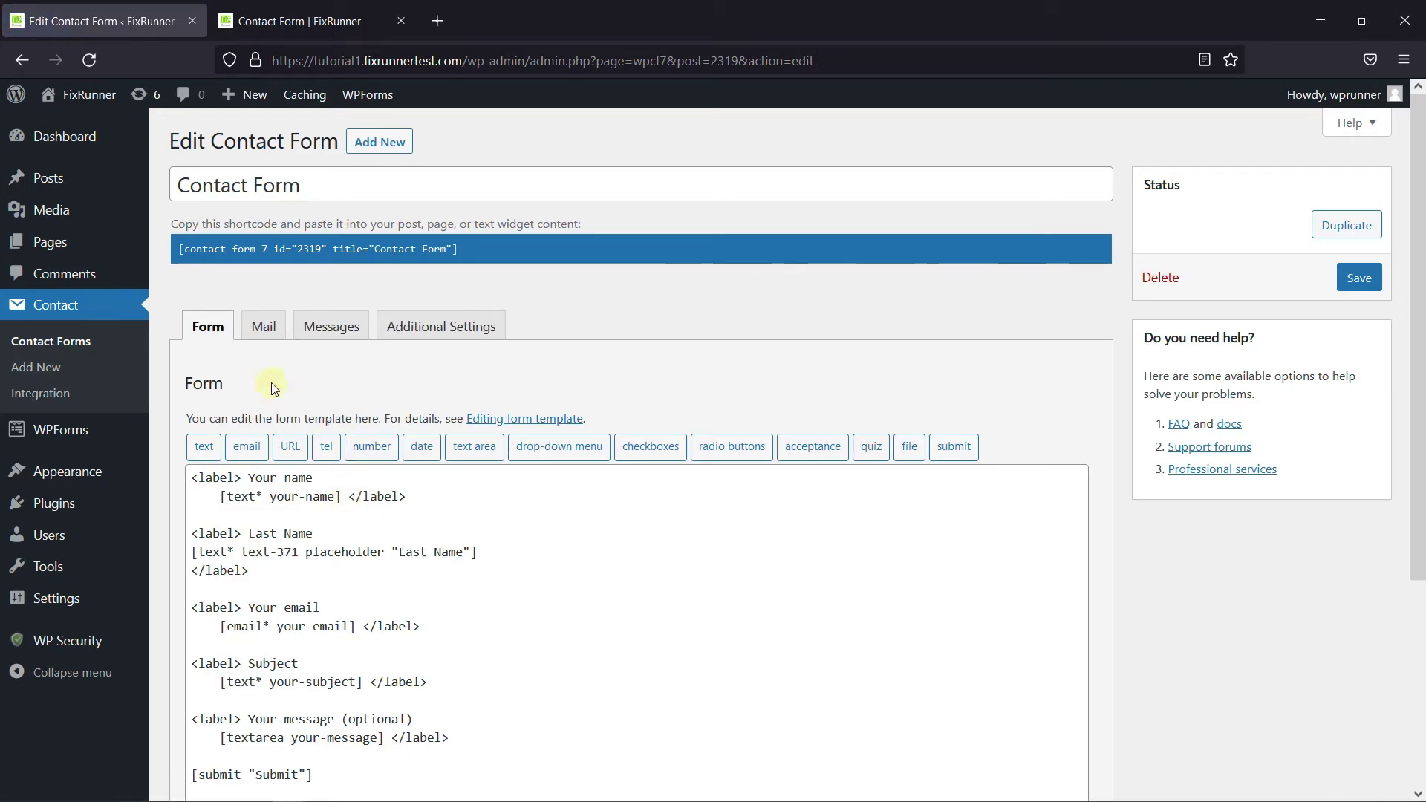
Delete the Reply-To line from the Mail tab's Additional headers field.
{"action": "left_click", "coordinate": [262, 327]}
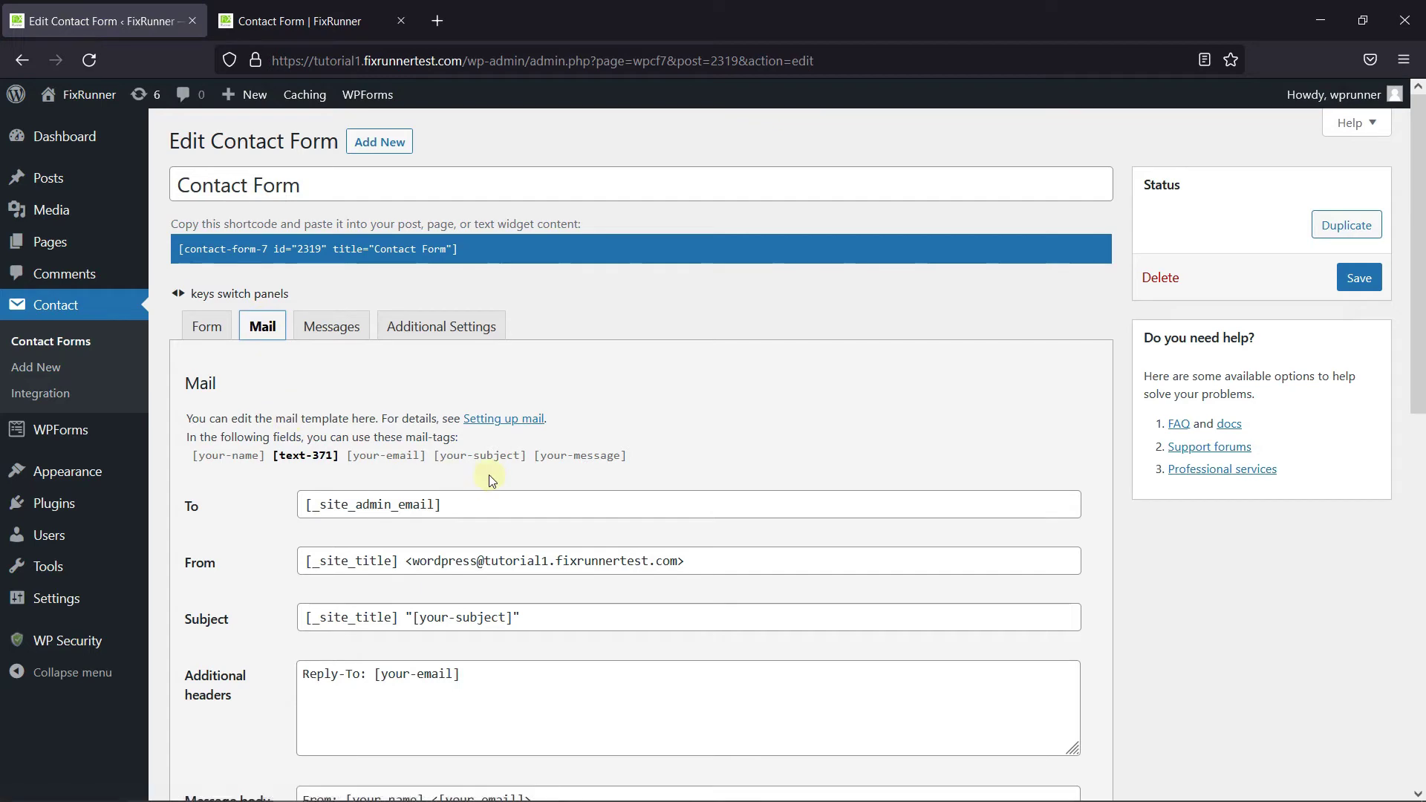
{"action": "scroll", "coordinate": [489, 474], "scroll_direction": "down", "scroll_amount": 3}
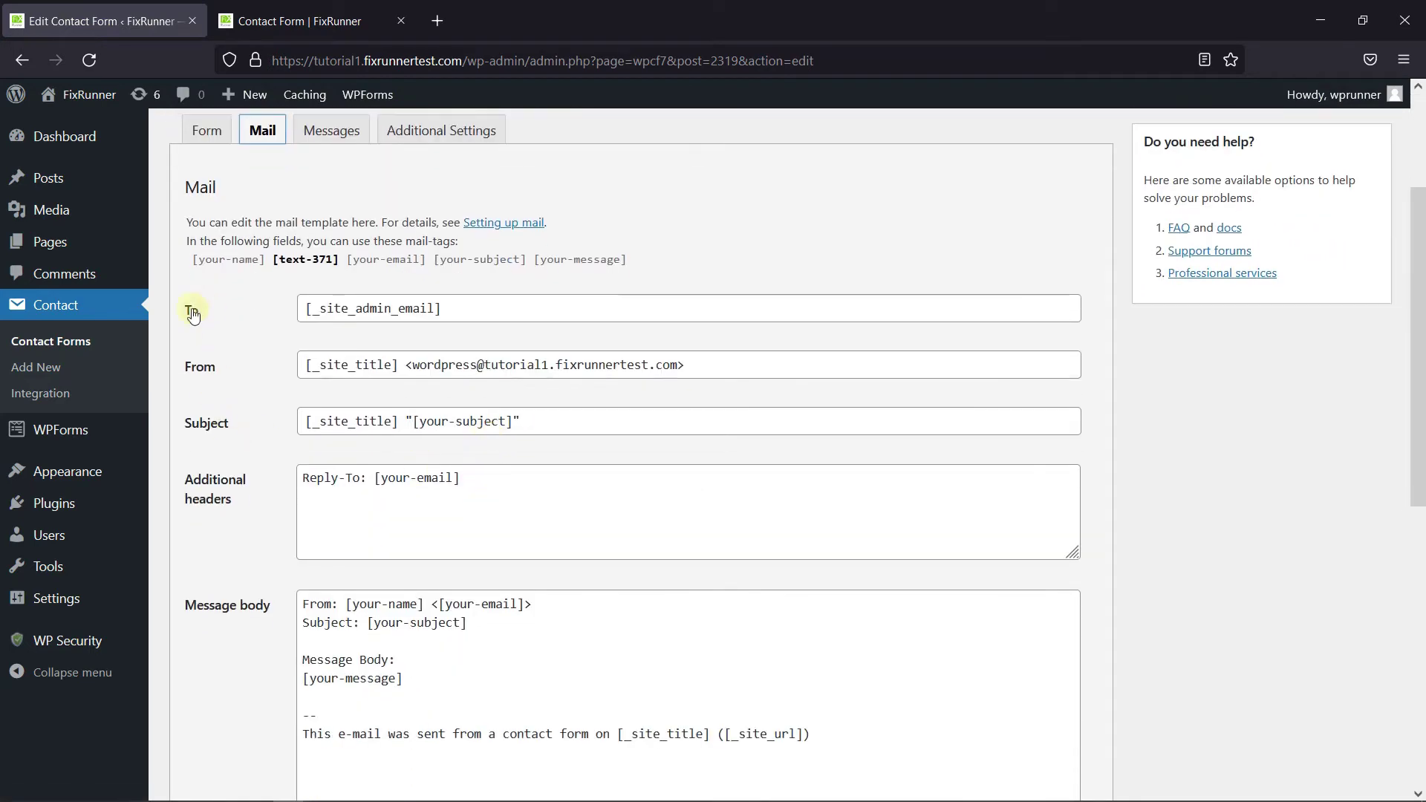
{"action": "left_click", "coordinate": [470, 309]}
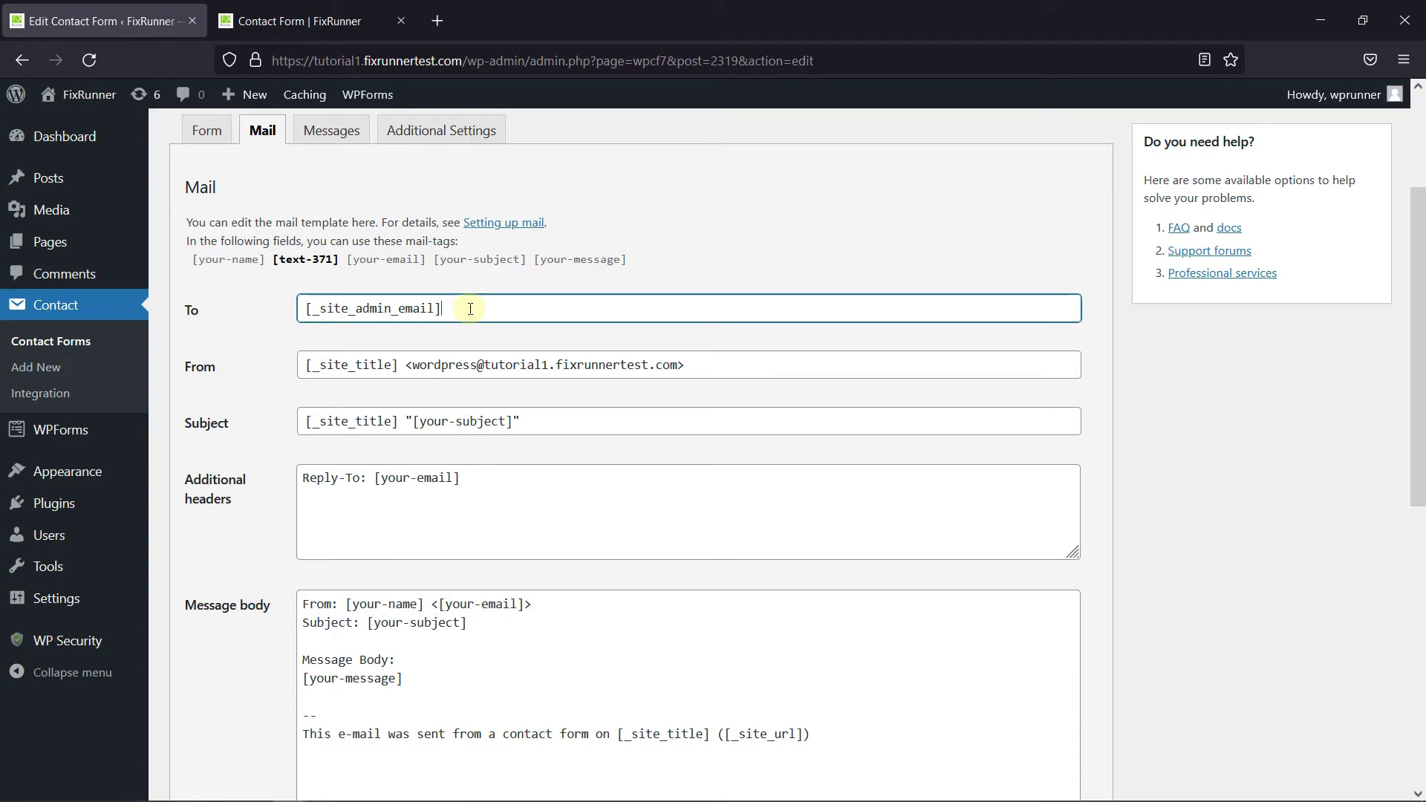
{"action": "left_click", "coordinate": [482, 433]}
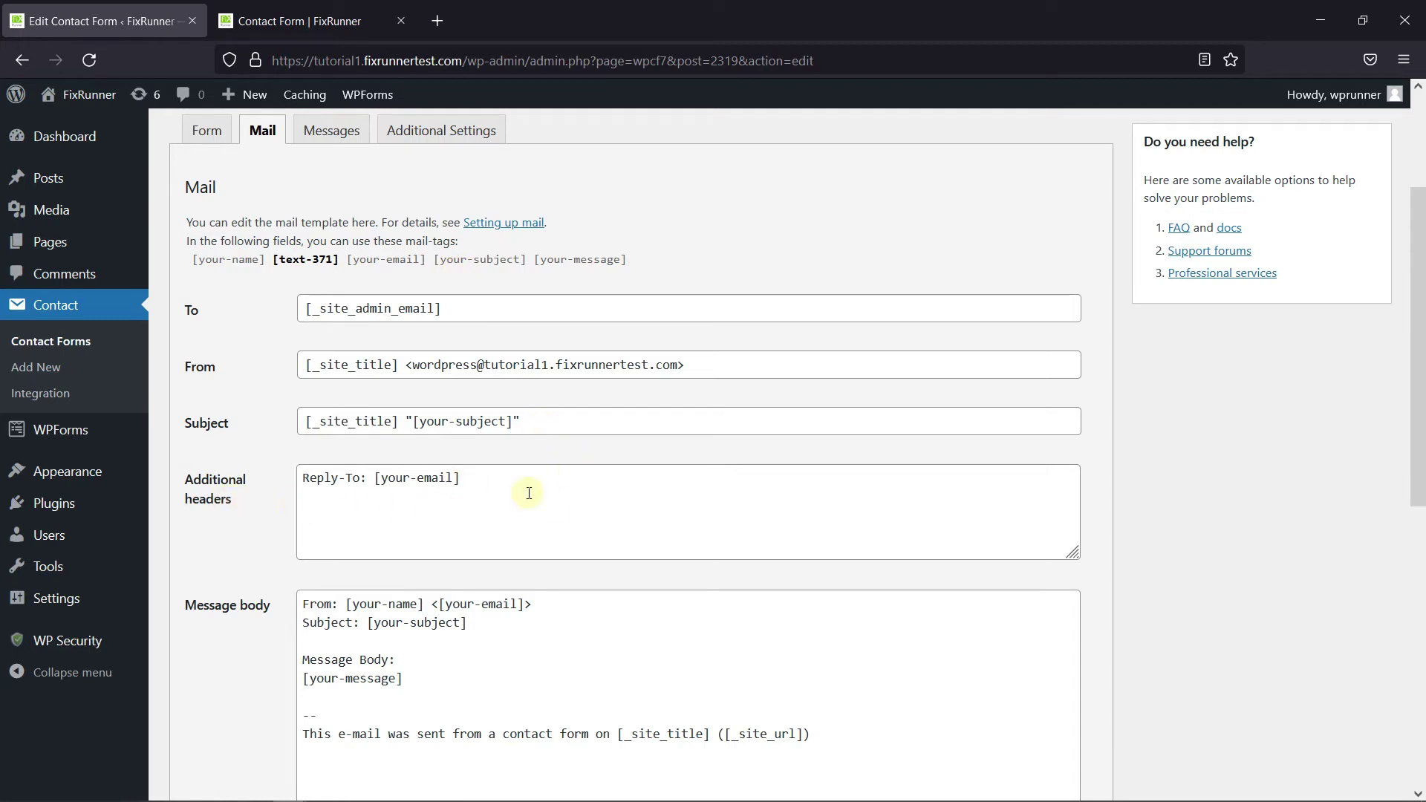
{"action": "left_click_drag", "start_coordinate": [463, 479], "coordinate": [275, 473]}
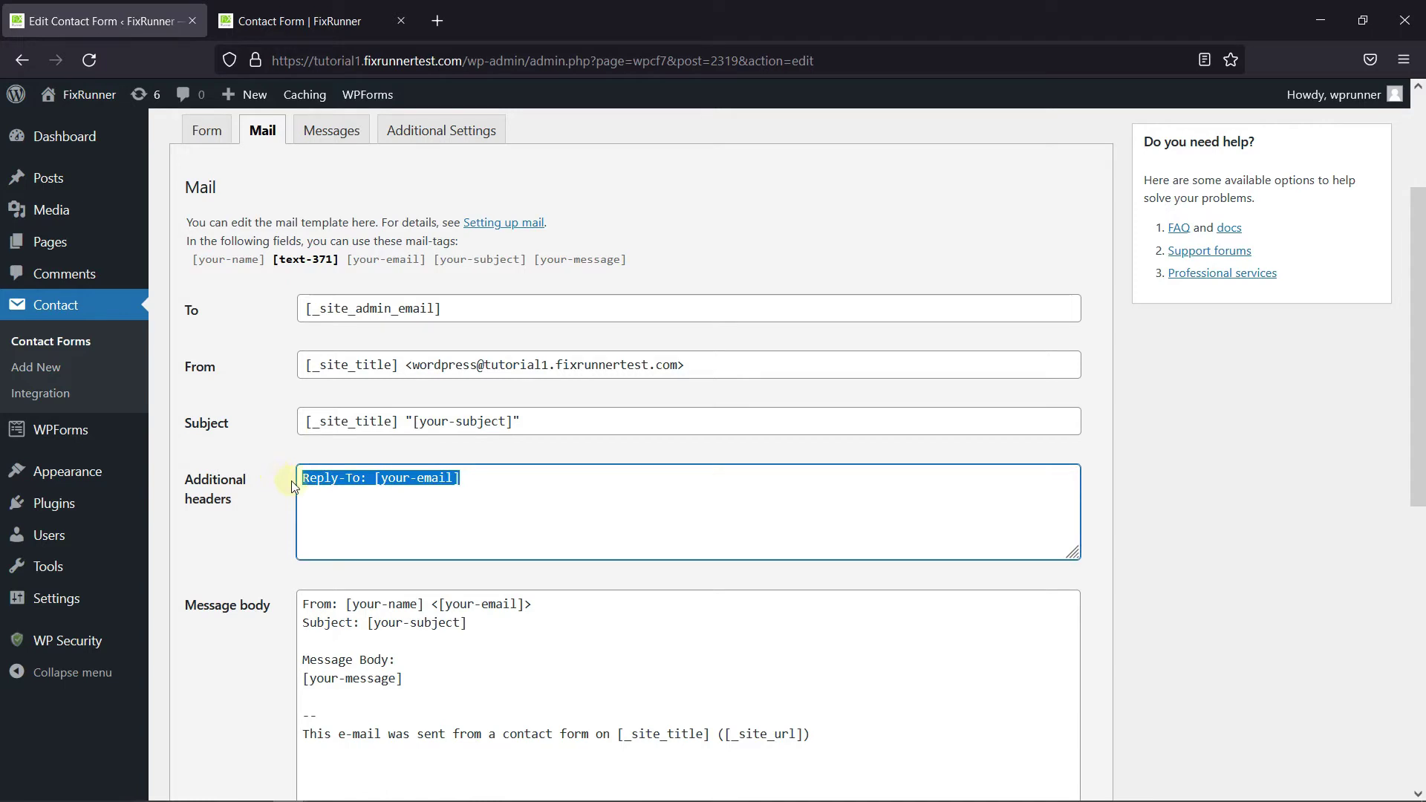
{"action": "key", "text": "BackSpace"}
{"action": "left_click", "coordinate": [550, 456]}
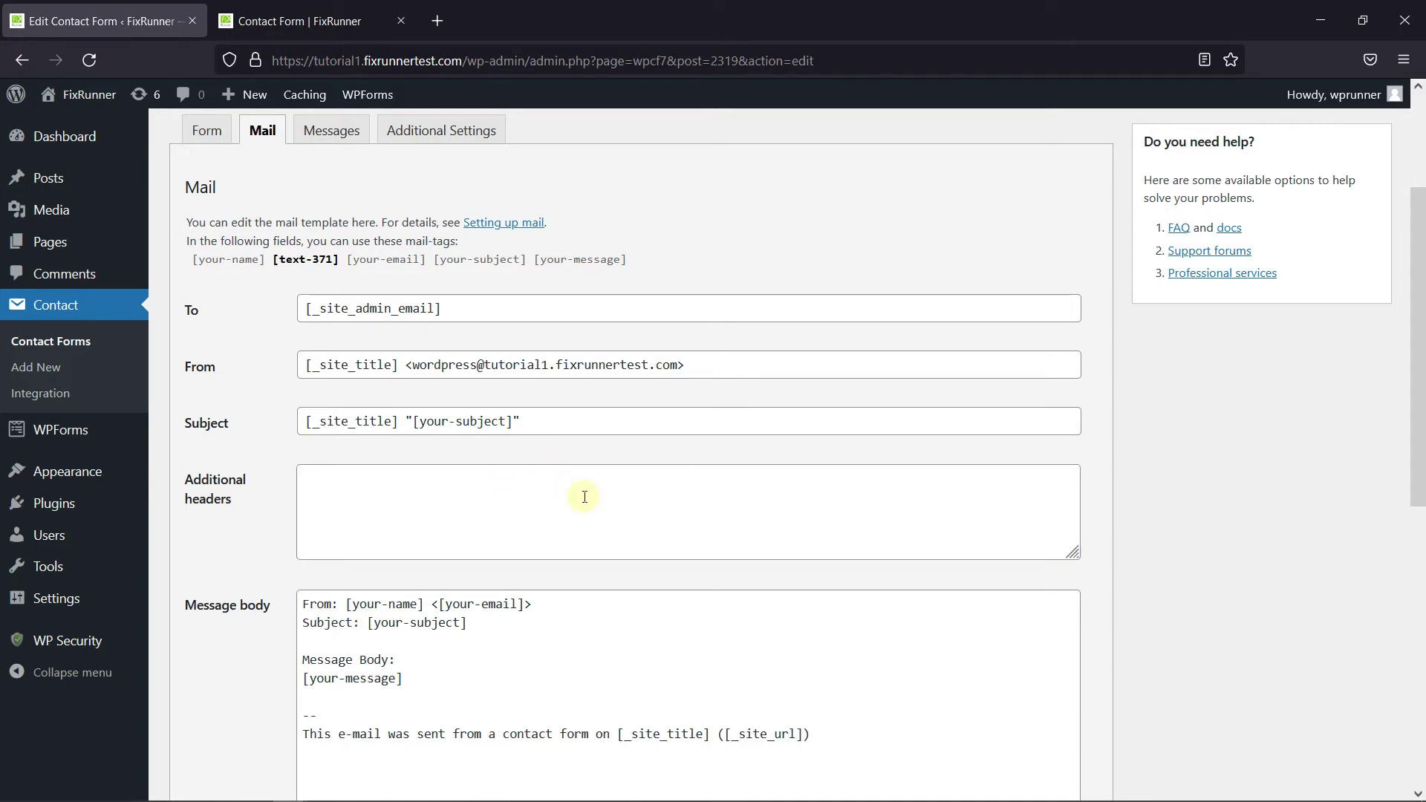
{"action": "scroll", "coordinate": [584, 497], "scroll_direction": "down", "scroll_amount": 4}
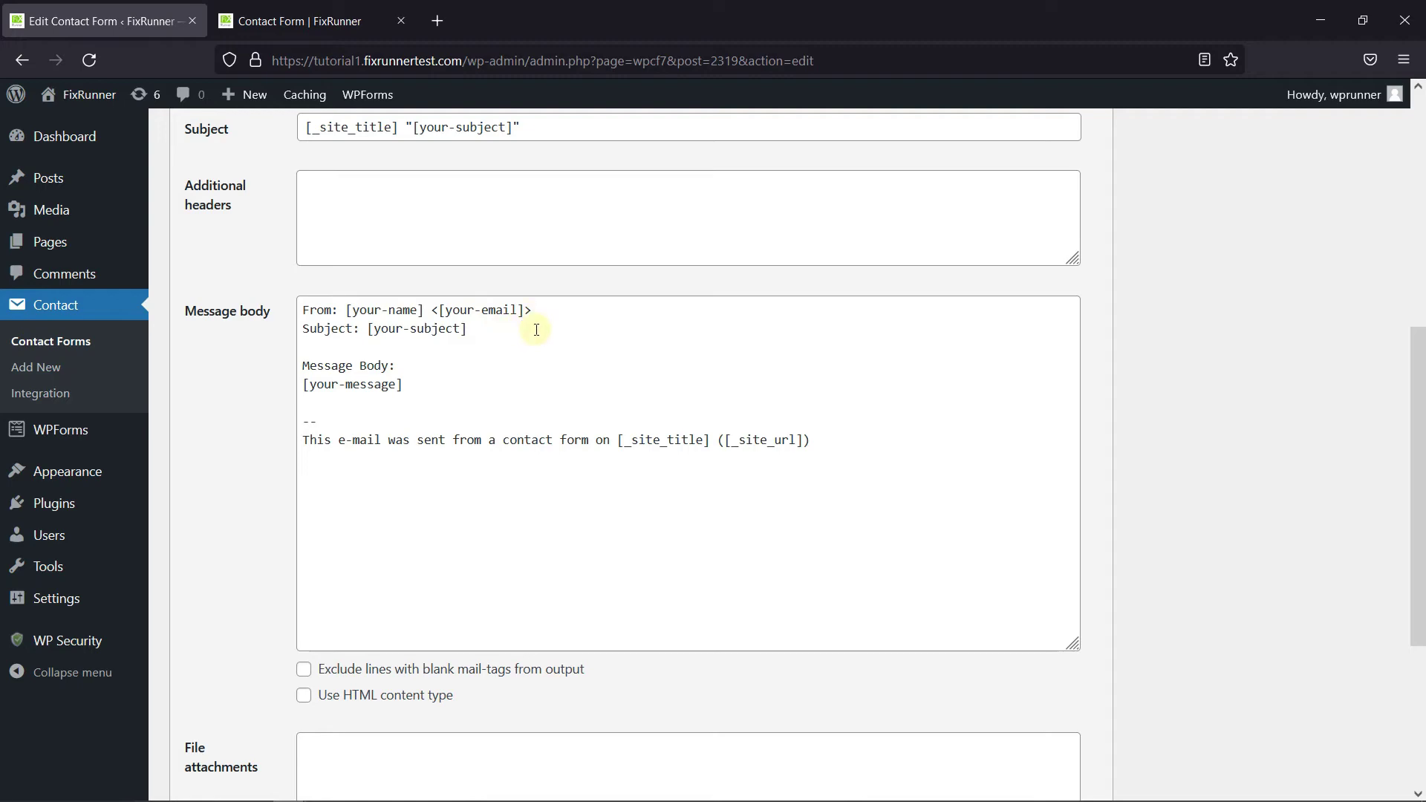
{"action": "scroll", "coordinate": [732, 480], "scroll_direction": "up", "scroll_amount": 3}
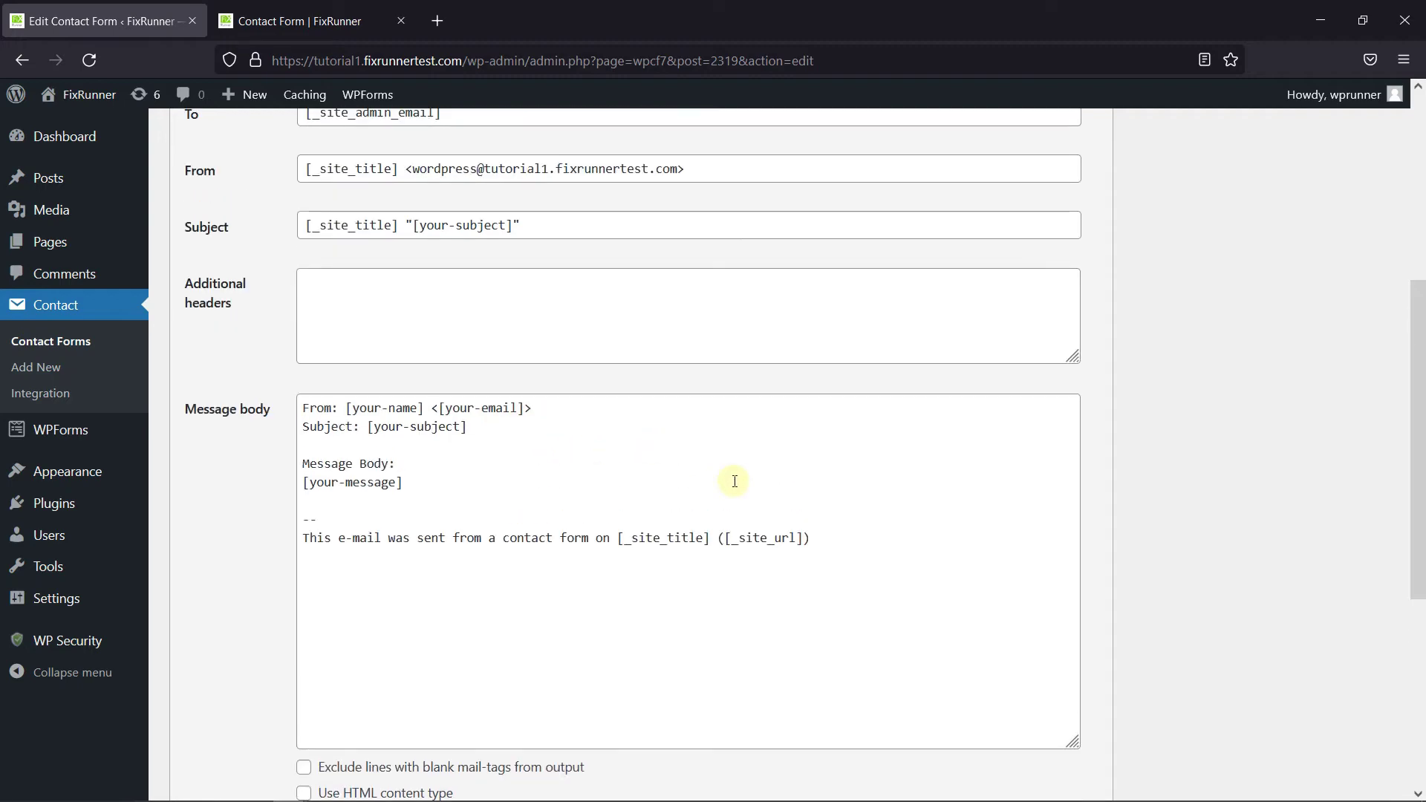
Replace [your-message] in the mail body with a 'Name:[your-name][text-371]' line.
{"action": "left_click_drag", "start_coordinate": [404, 582], "coordinate": [296, 586]}
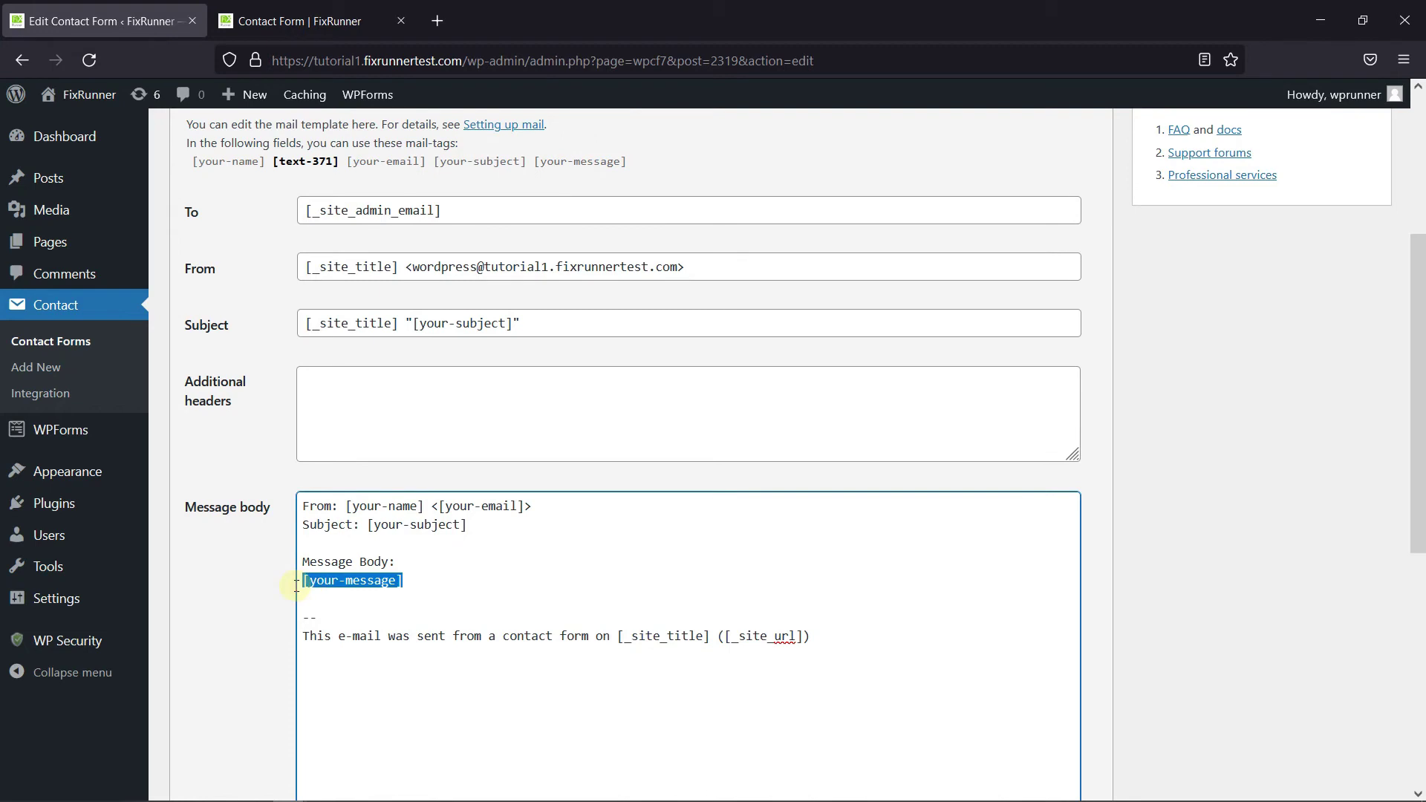
{"action": "key", "text": "BackSpace"}
{"action": "type", "text": "Name:"}
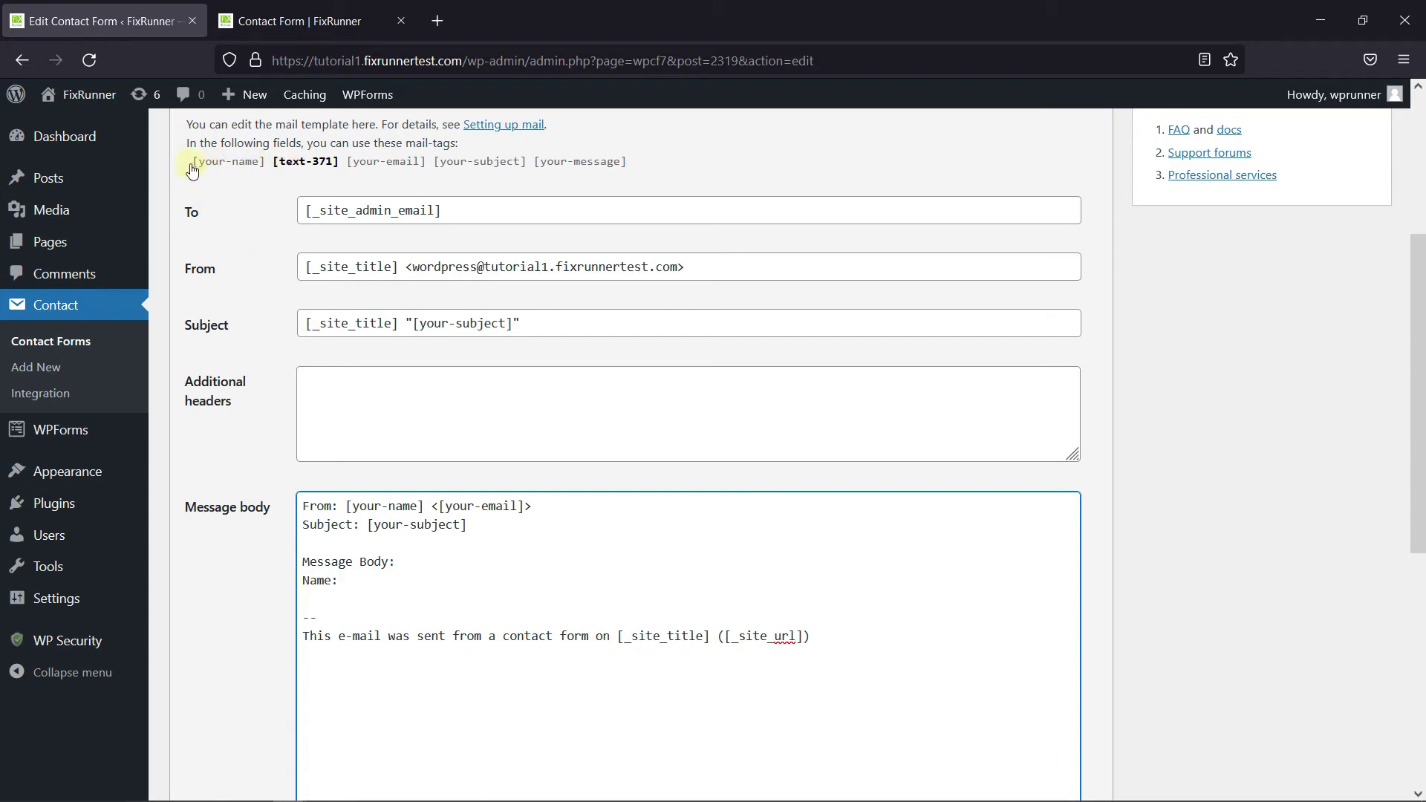
{"action": "left_click_drag", "start_coordinate": [192, 168], "coordinate": [339, 176]}
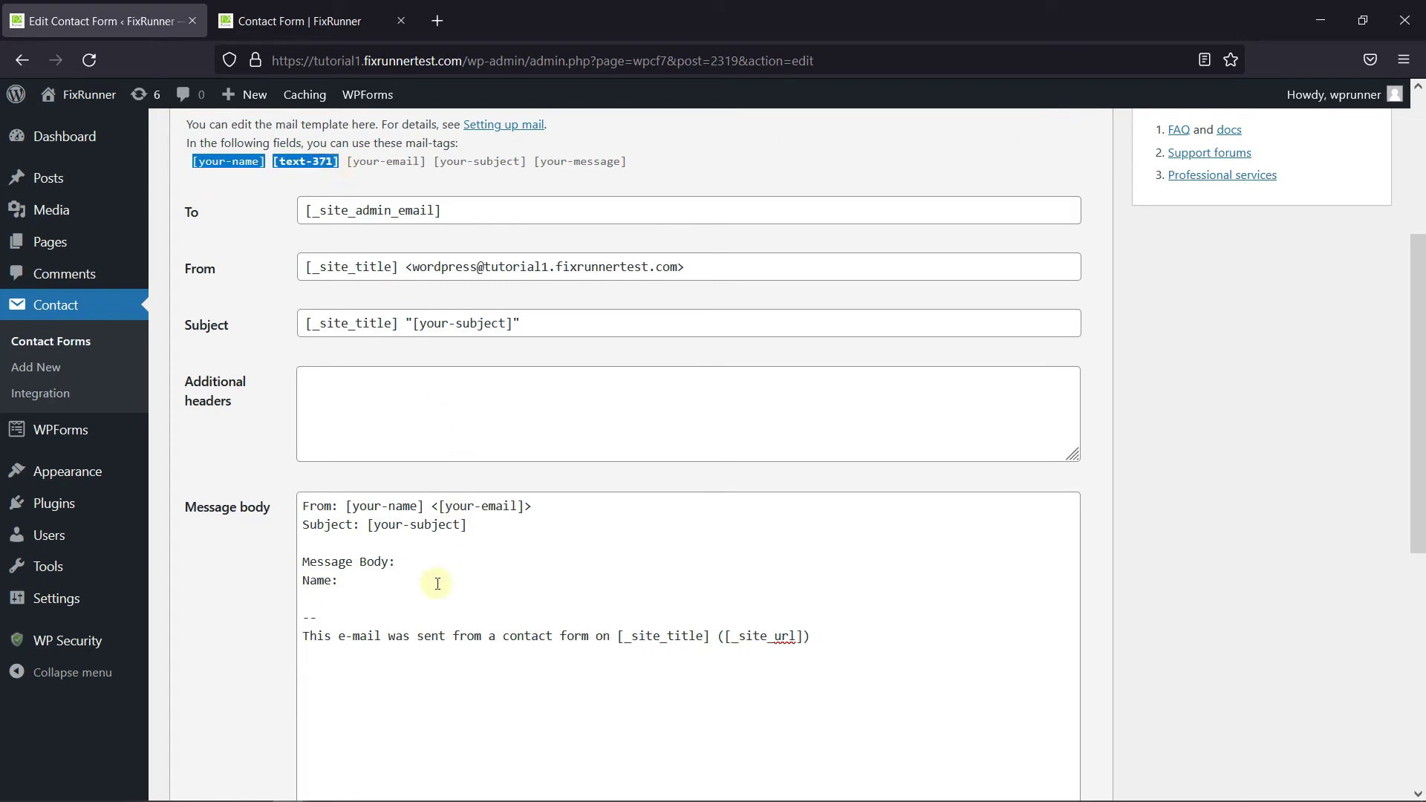
{"action": "left_click", "coordinate": [402, 581]}
{"action": "type", "text": "[your-name][text-371]"}
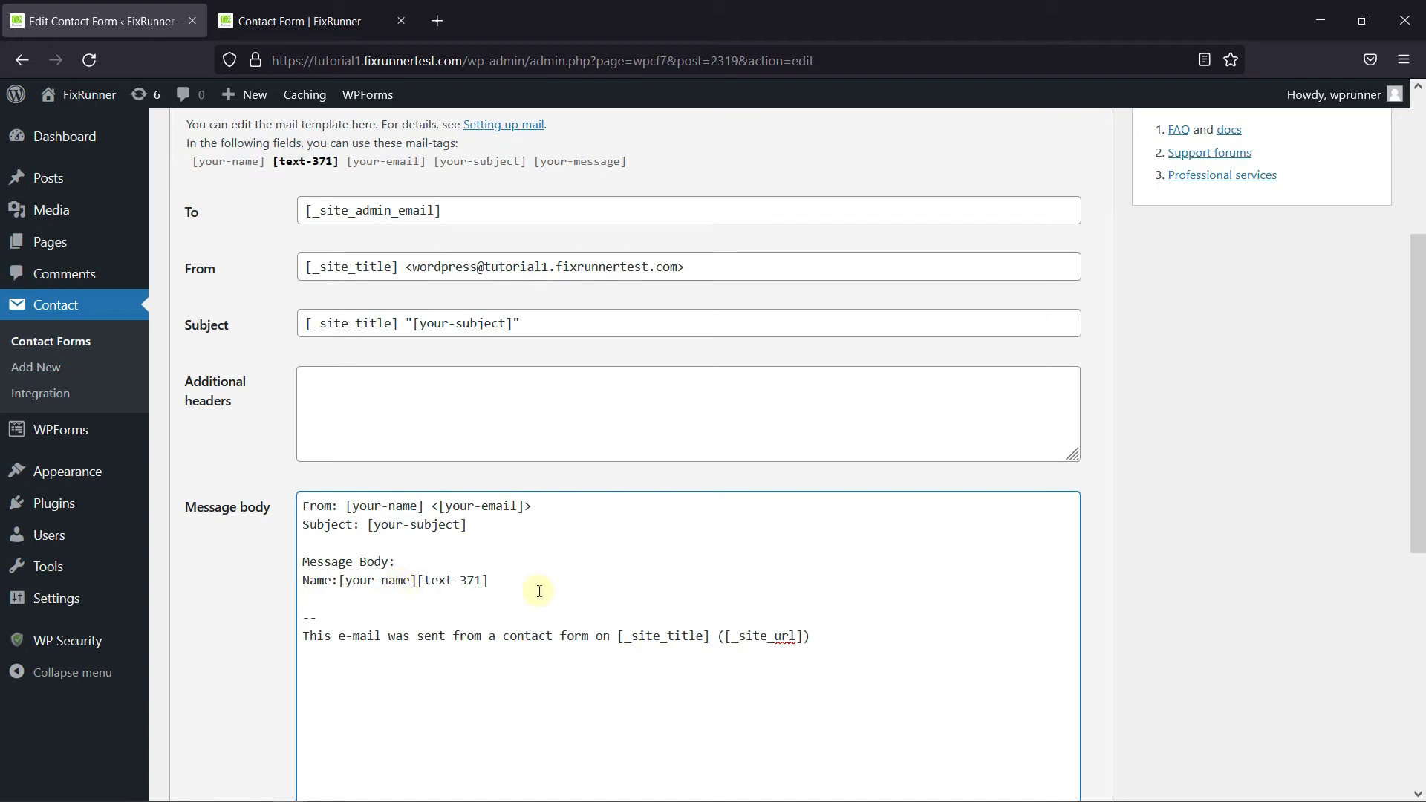
{"action": "key", "text": "Return"}
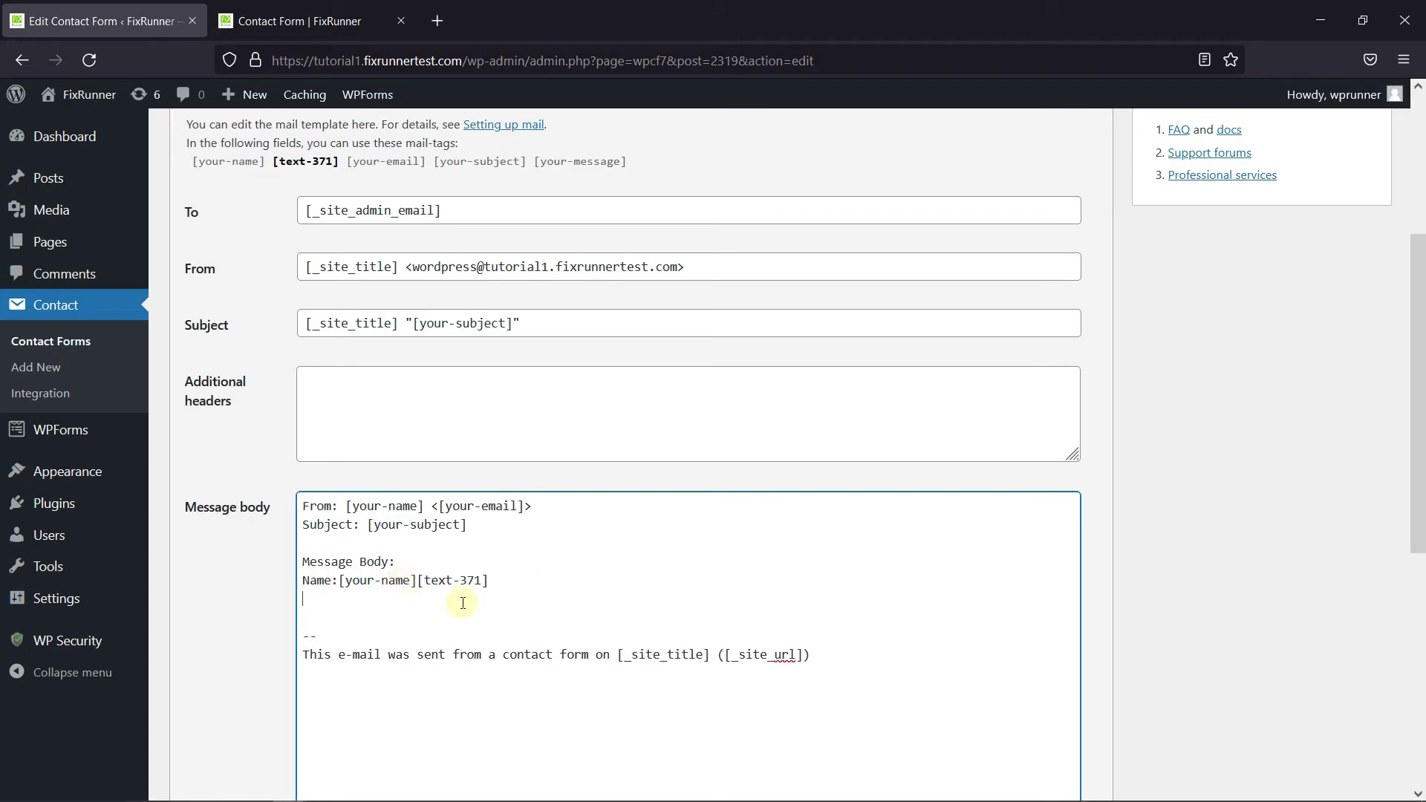
Add an 'Email:[your-email]' line to the mail body.
{"action": "type", "text": "Email"}
{"action": "left_click", "coordinate": [349, 164]}
{"action": "left_click_drag", "start_coordinate": [349, 168], "coordinate": [430, 173]}
{"action": "key", "text": "ctrl+c"}
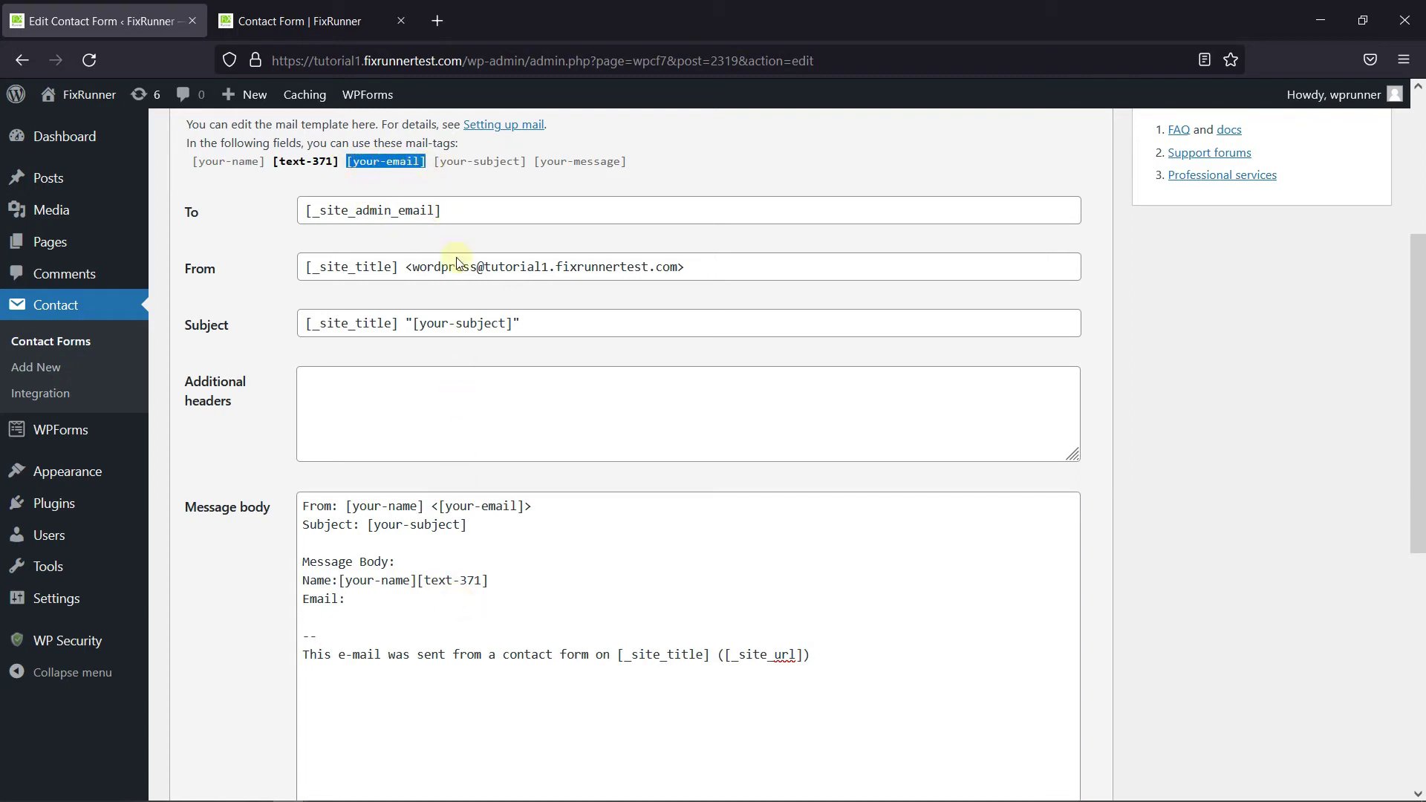
{"action": "left_click", "coordinate": [386, 599]}
{"action": "key", "text": "ctrl+v"}
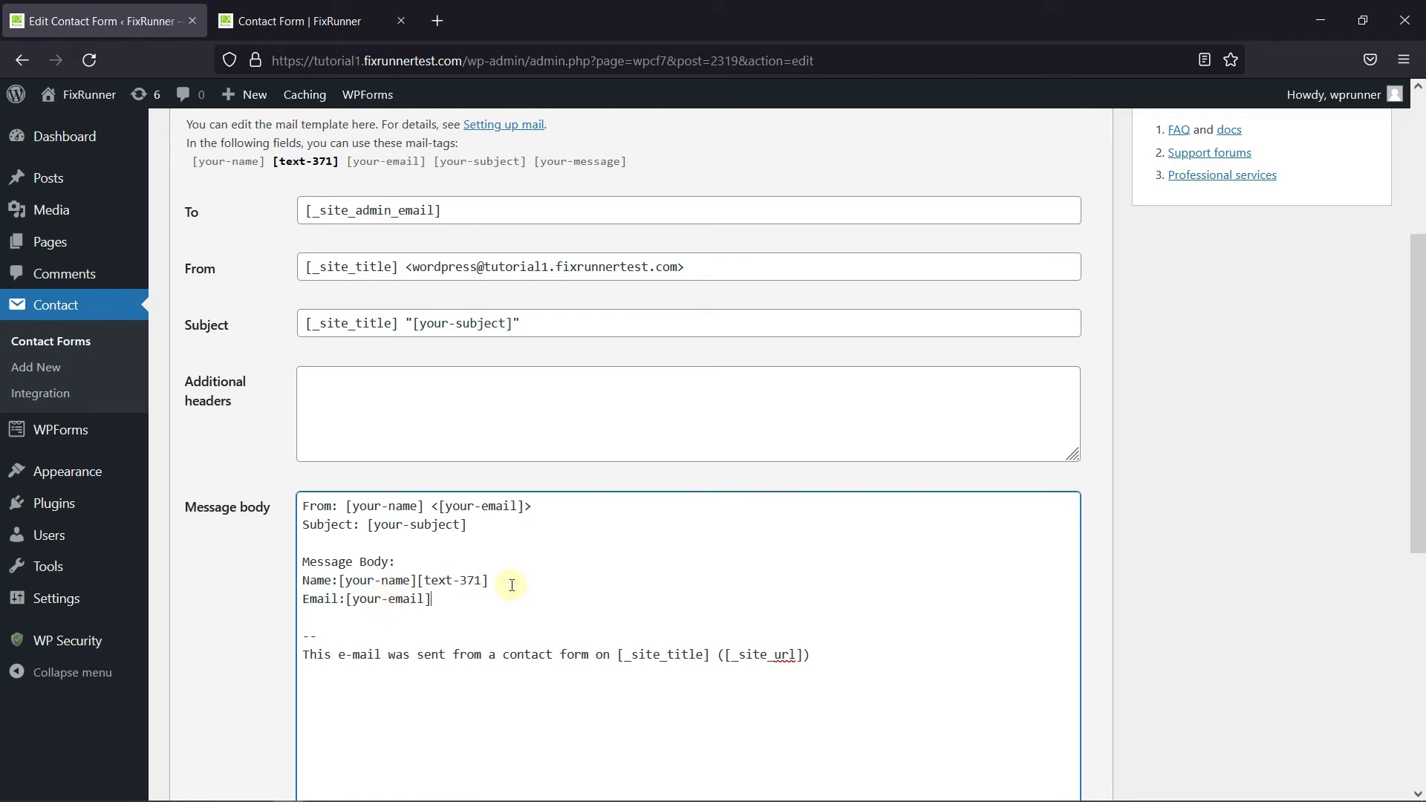
{"action": "key", "text": "Return"}
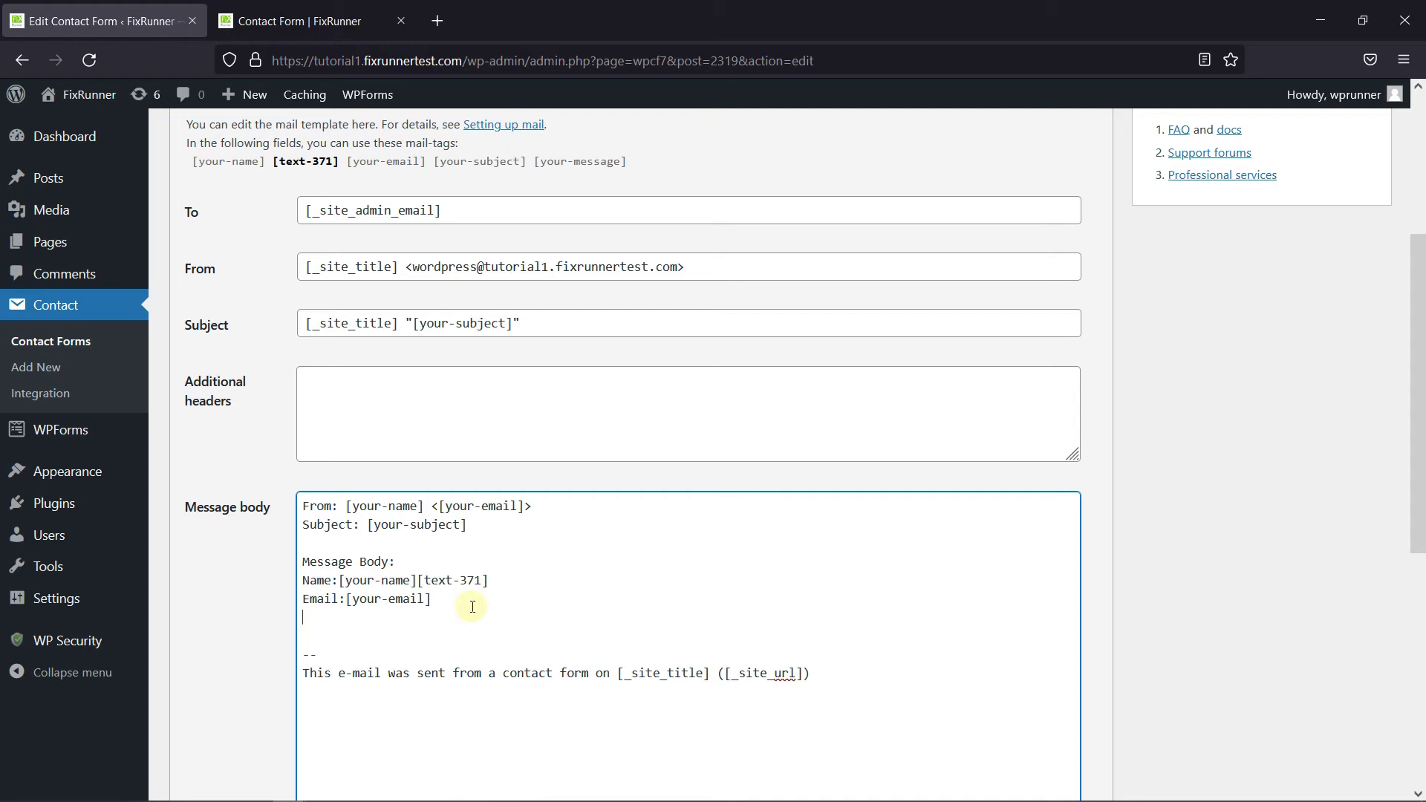
Add a 'Message: [your-message]' line to the mail body.
{"action": "type", "text": "Message:"}
{"action": "left_click_drag", "start_coordinate": [536, 162], "coordinate": [573, 166]}
{"action": "left_click", "coordinate": [614, 165]}
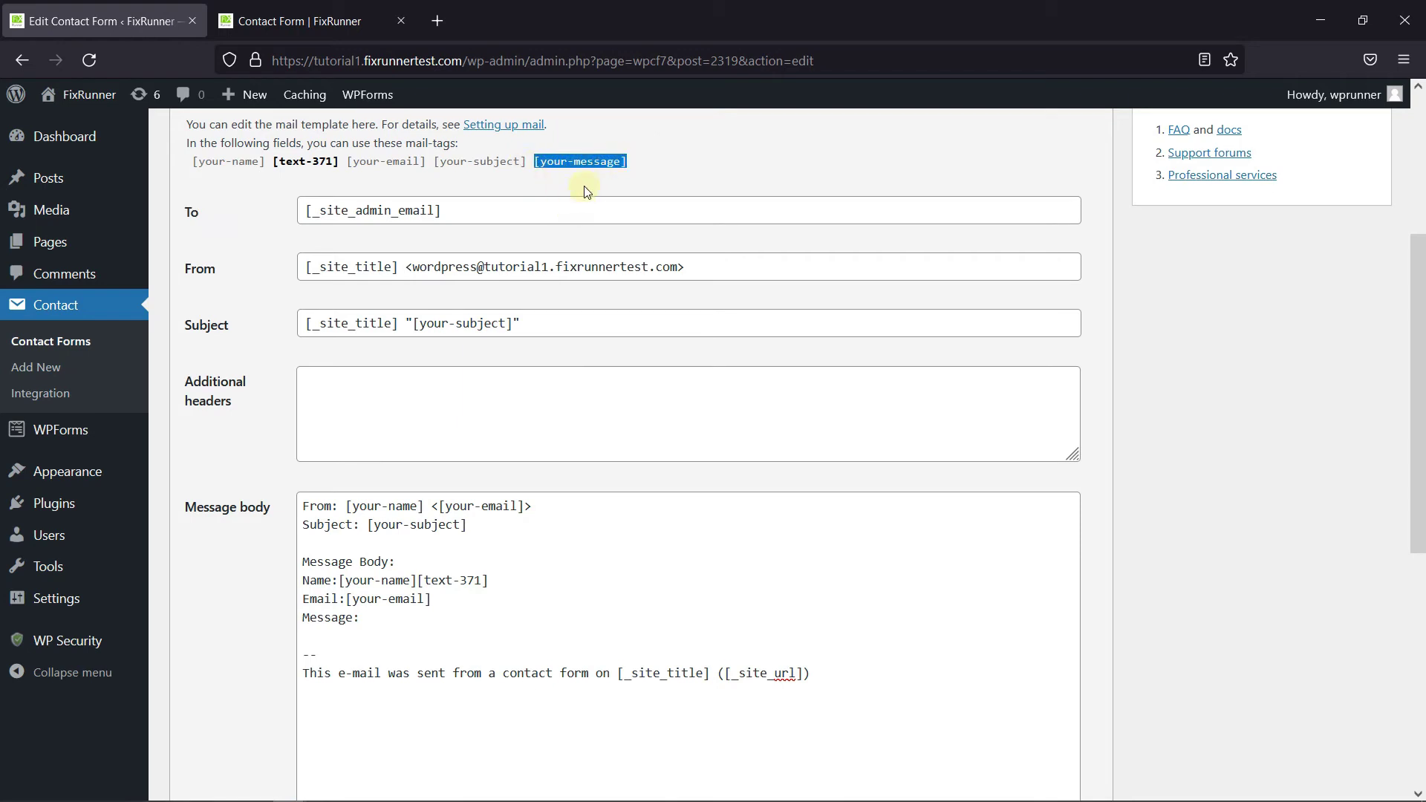
{"action": "left_click", "coordinate": [400, 616]}
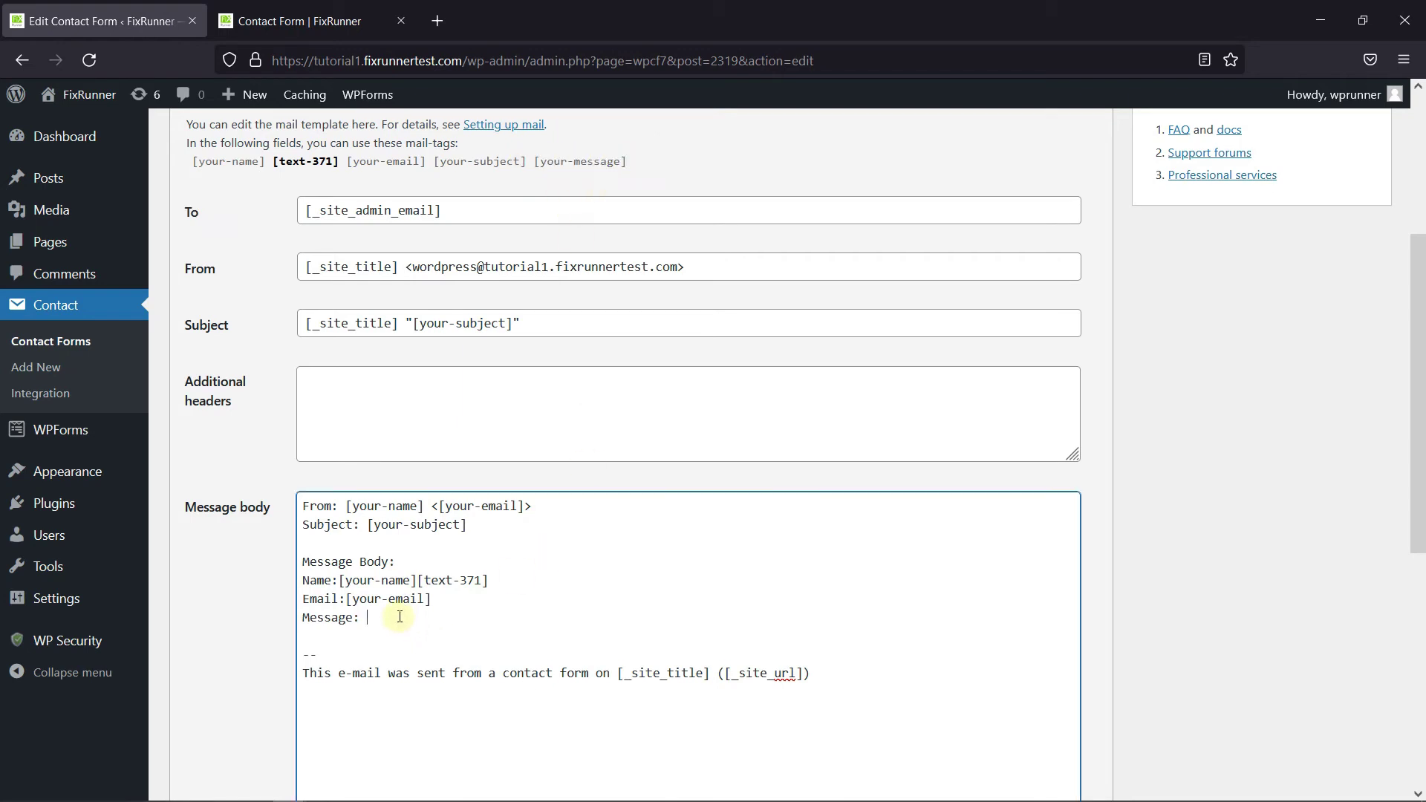
{"action": "key", "text": "ctrl+v"}
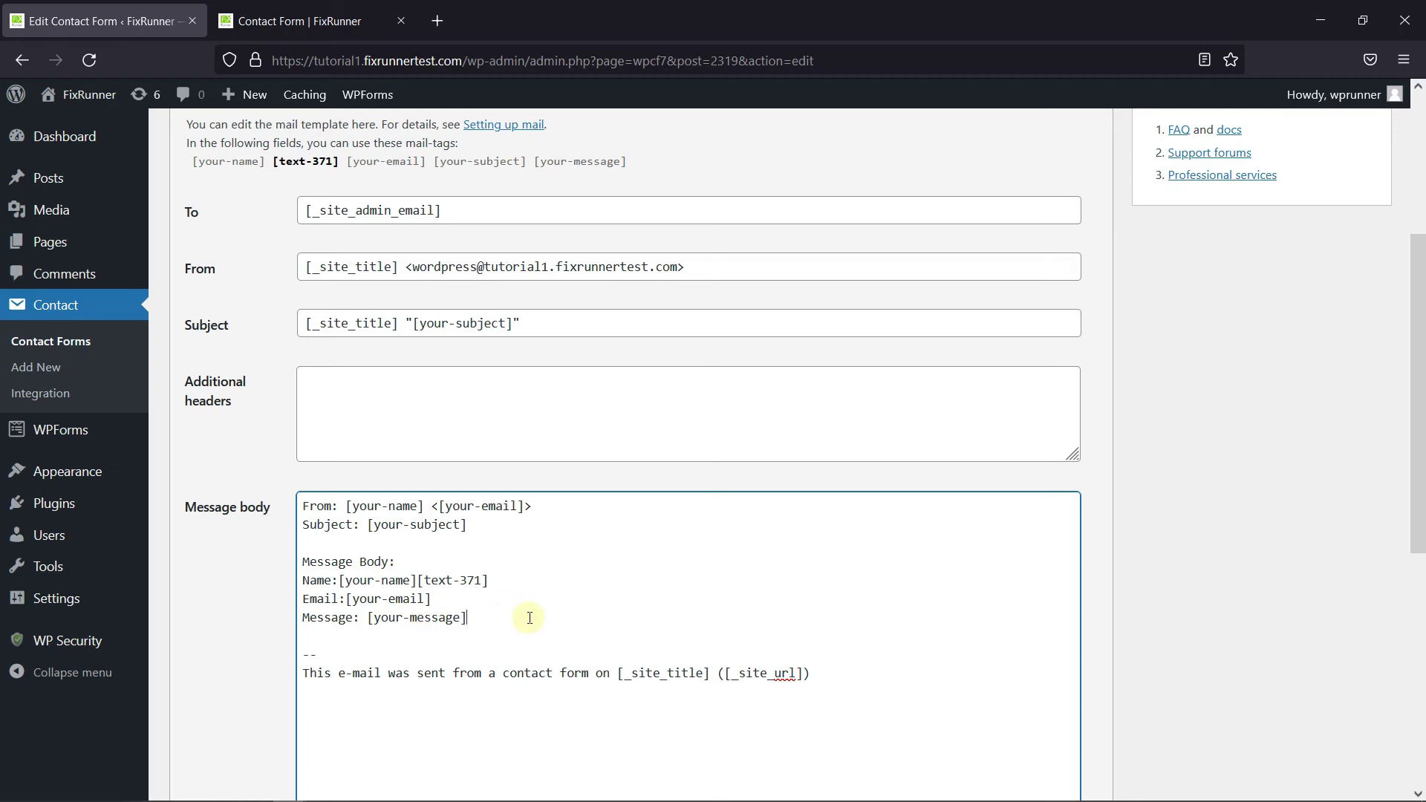
{"action": "scroll", "coordinate": [820, 544], "scroll_direction": "down", "scroll_amount": 3}
{"action": "scroll", "coordinate": [820, 544], "scroll_direction": "down", "scroll_amount": 4}
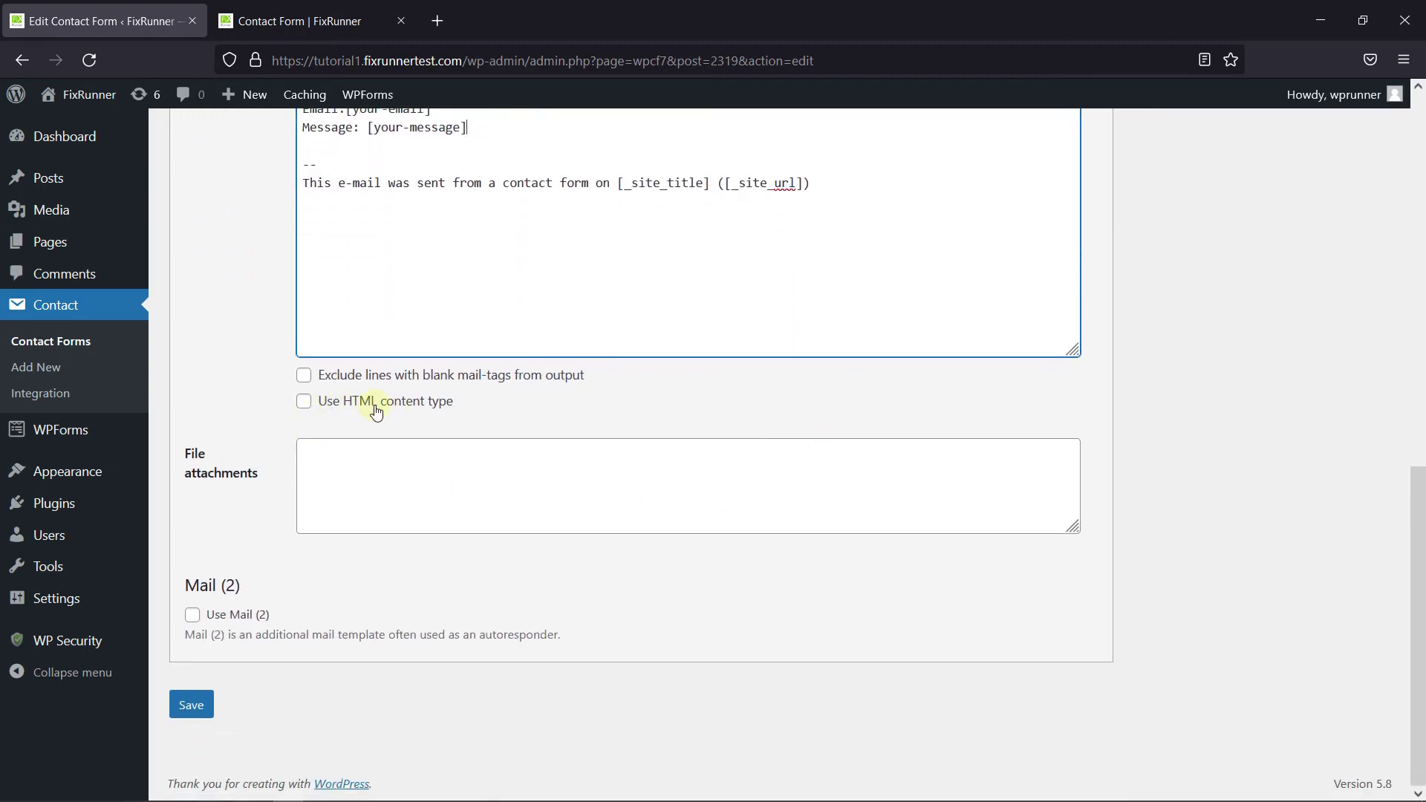
Enable 'Use HTML content type', save the form, and go to the 'Contact Form | FixRunner' tab.
{"action": "left_click", "coordinate": [306, 409]}
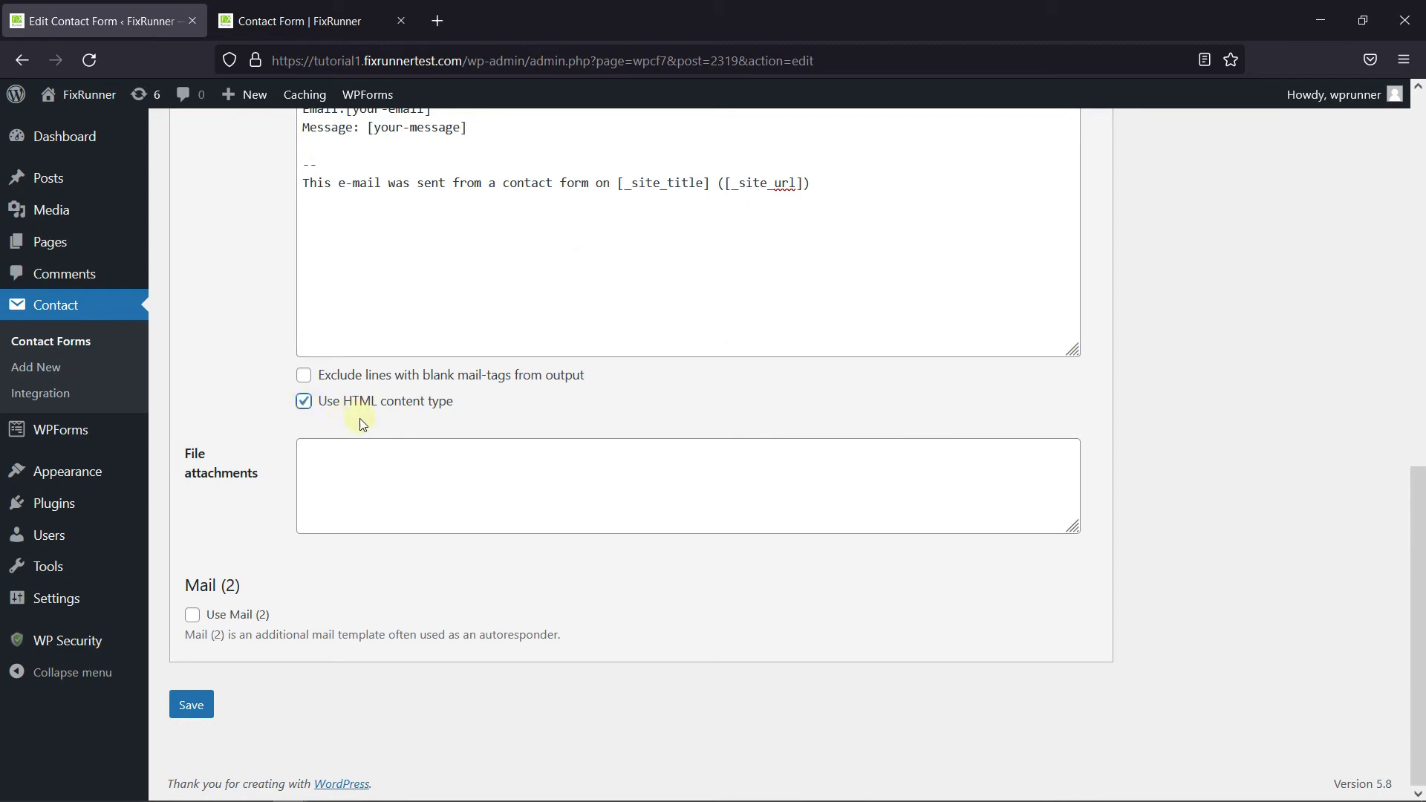
{"action": "left_click", "coordinate": [188, 710]}
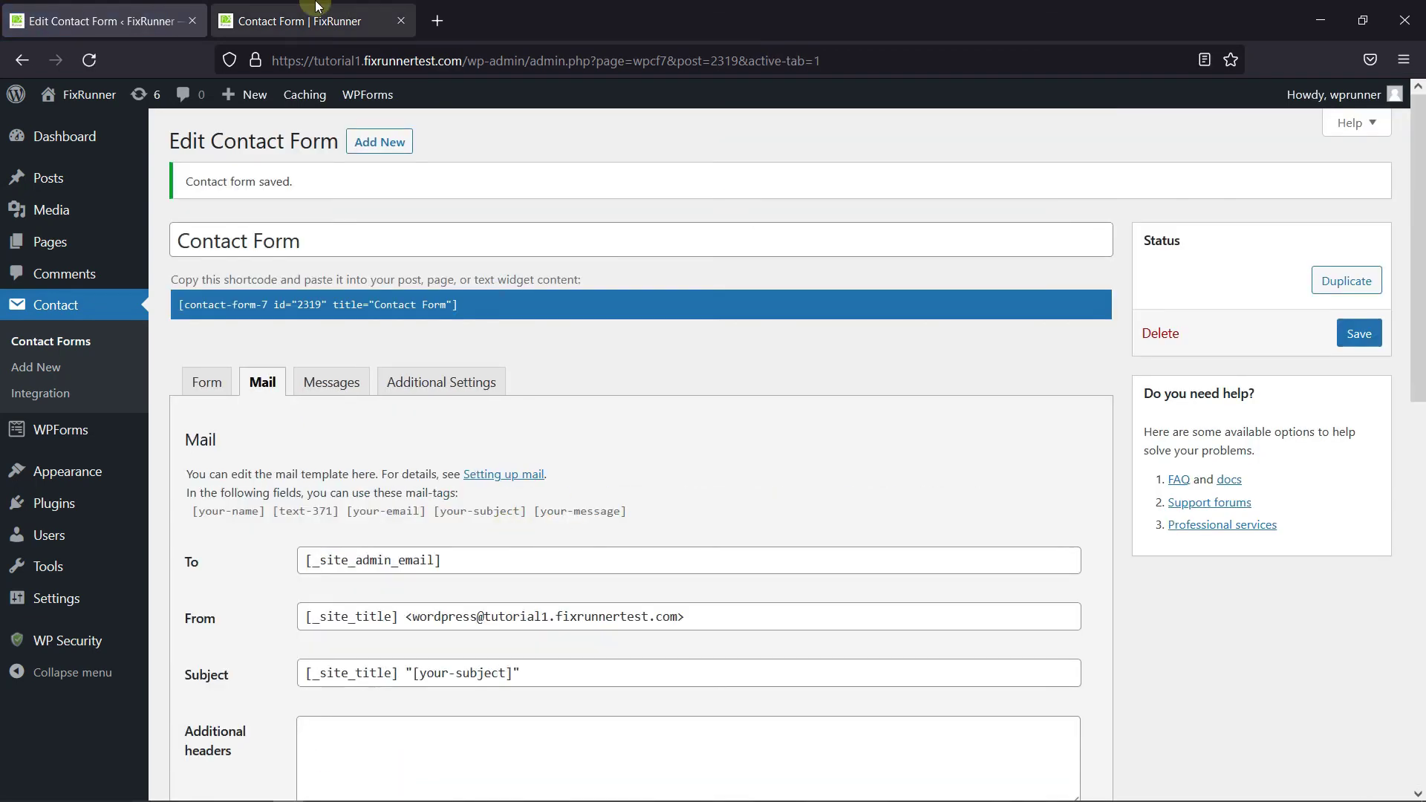
{"action": "left_click", "coordinate": [327, 20]}
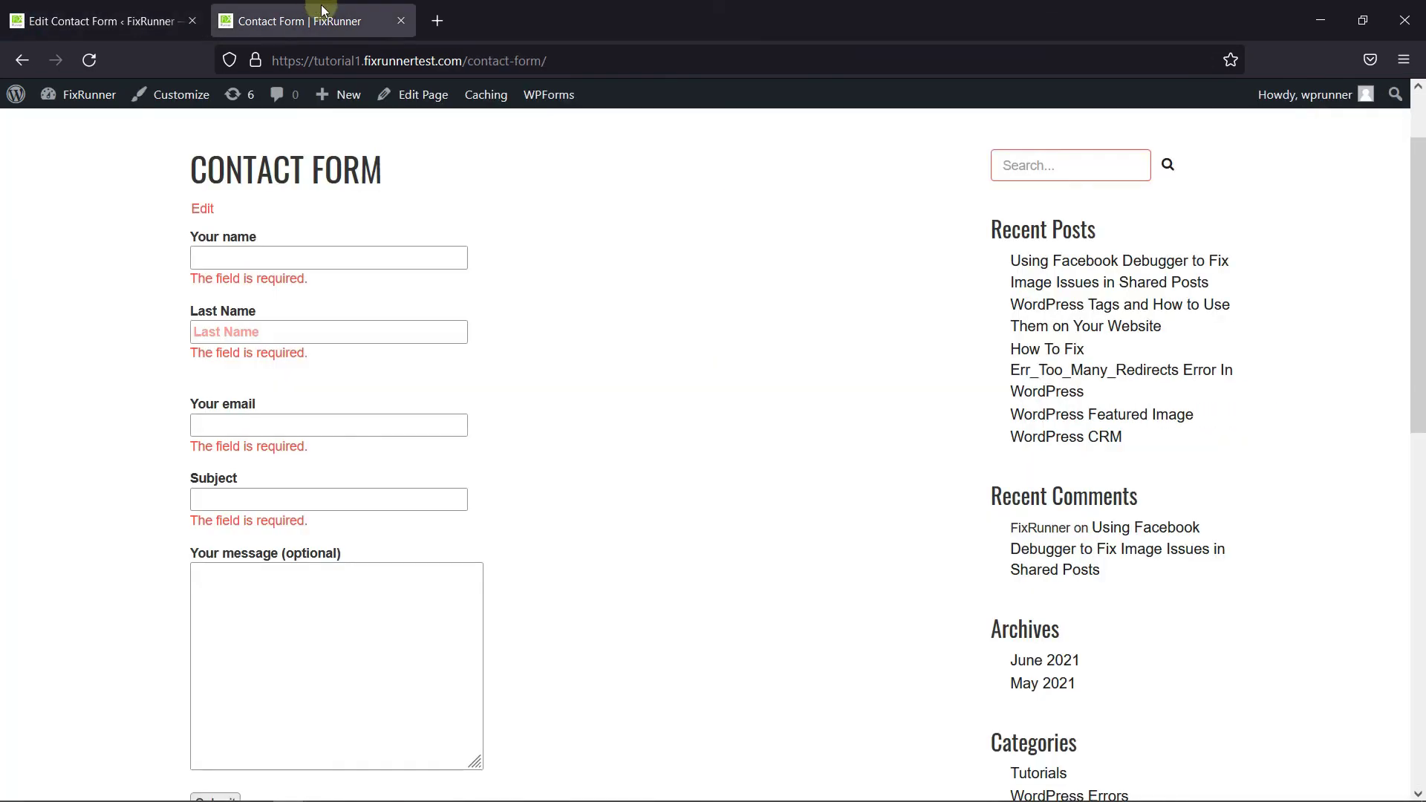
Reload the contact page and enter name 'Test', Last Name 'test' and a test email address.
{"action": "left_click", "coordinate": [89, 60]}
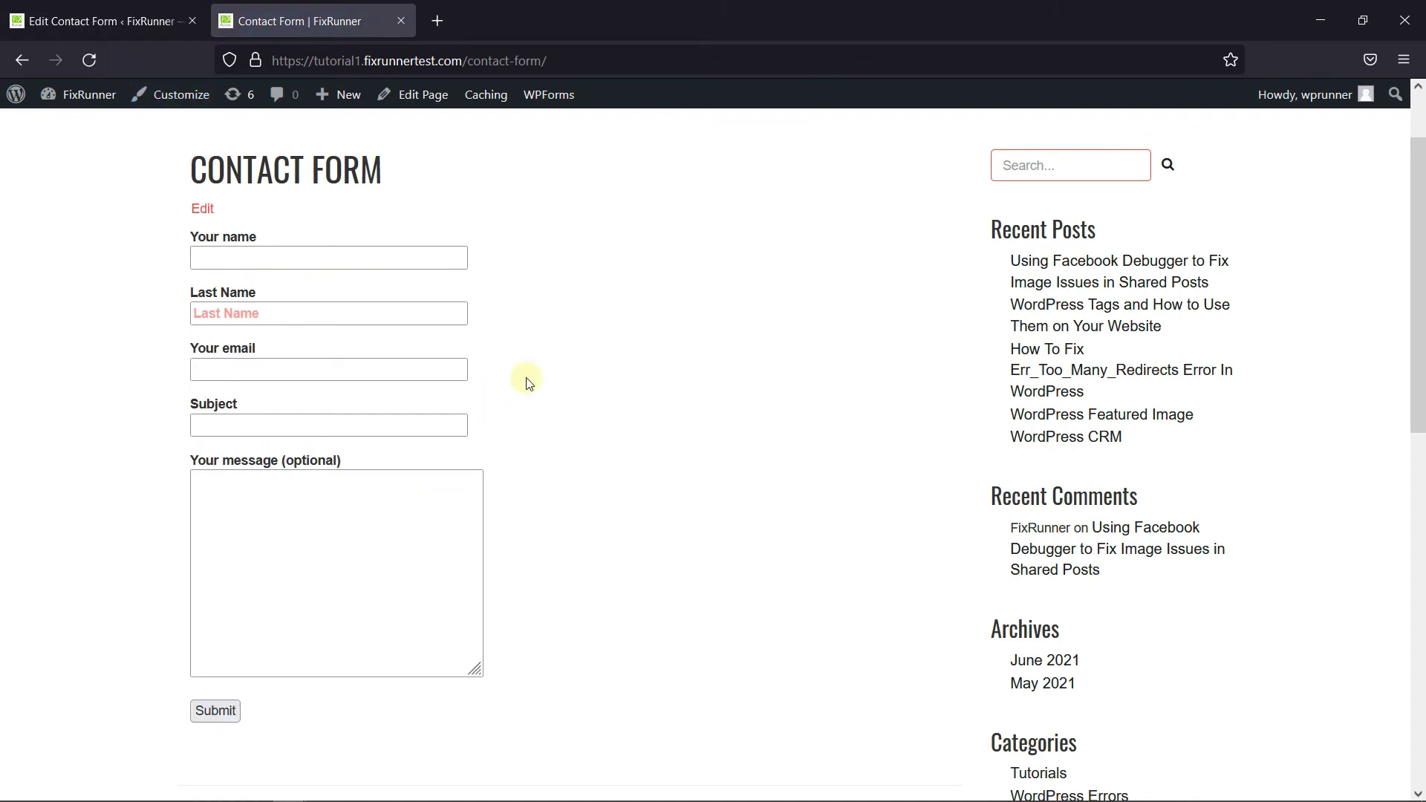
{"action": "left_click", "coordinate": [309, 259]}
{"action": "type", "text": "Test"}
{"action": "key", "text": "Tab"}
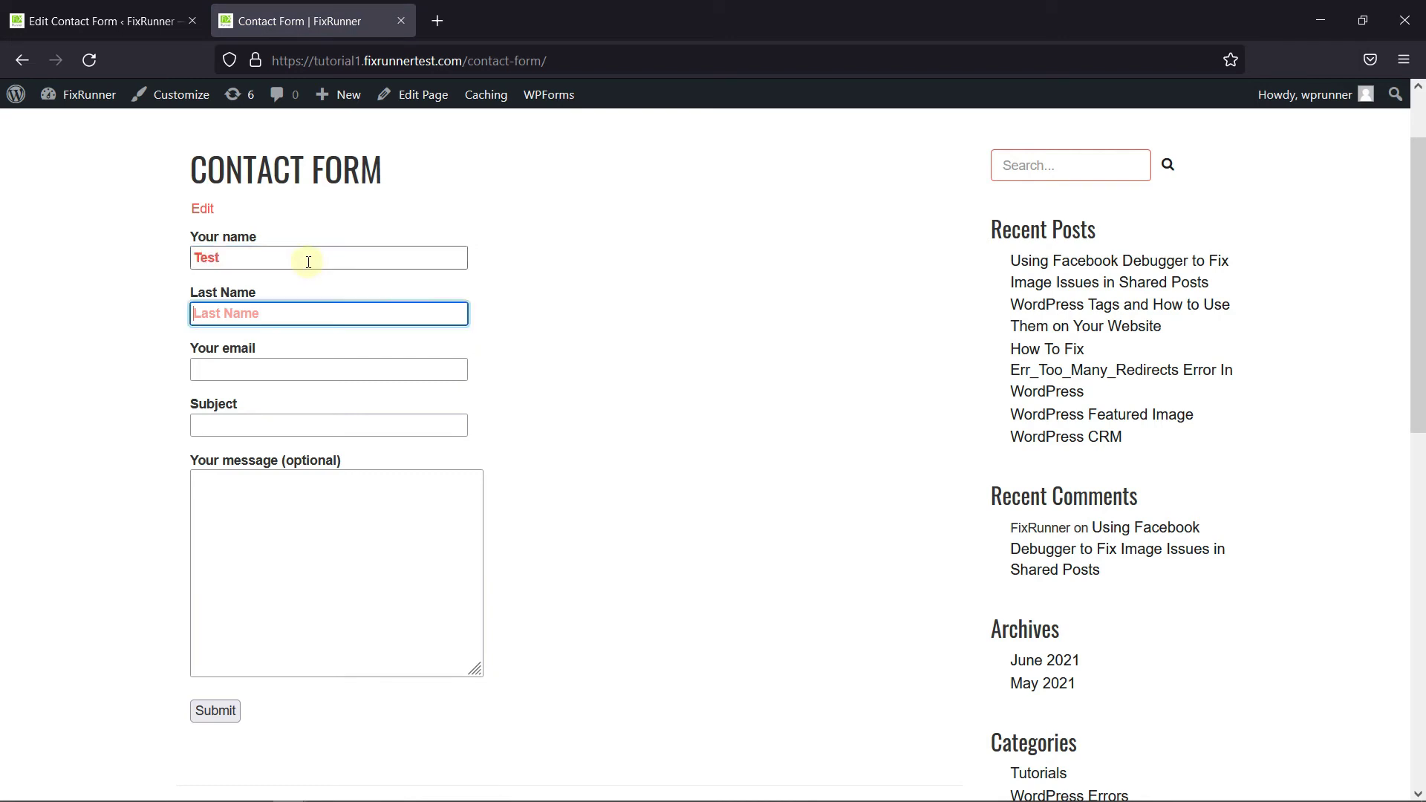
{"action": "type", "text": "test"}
{"action": "key", "text": "Tab"}
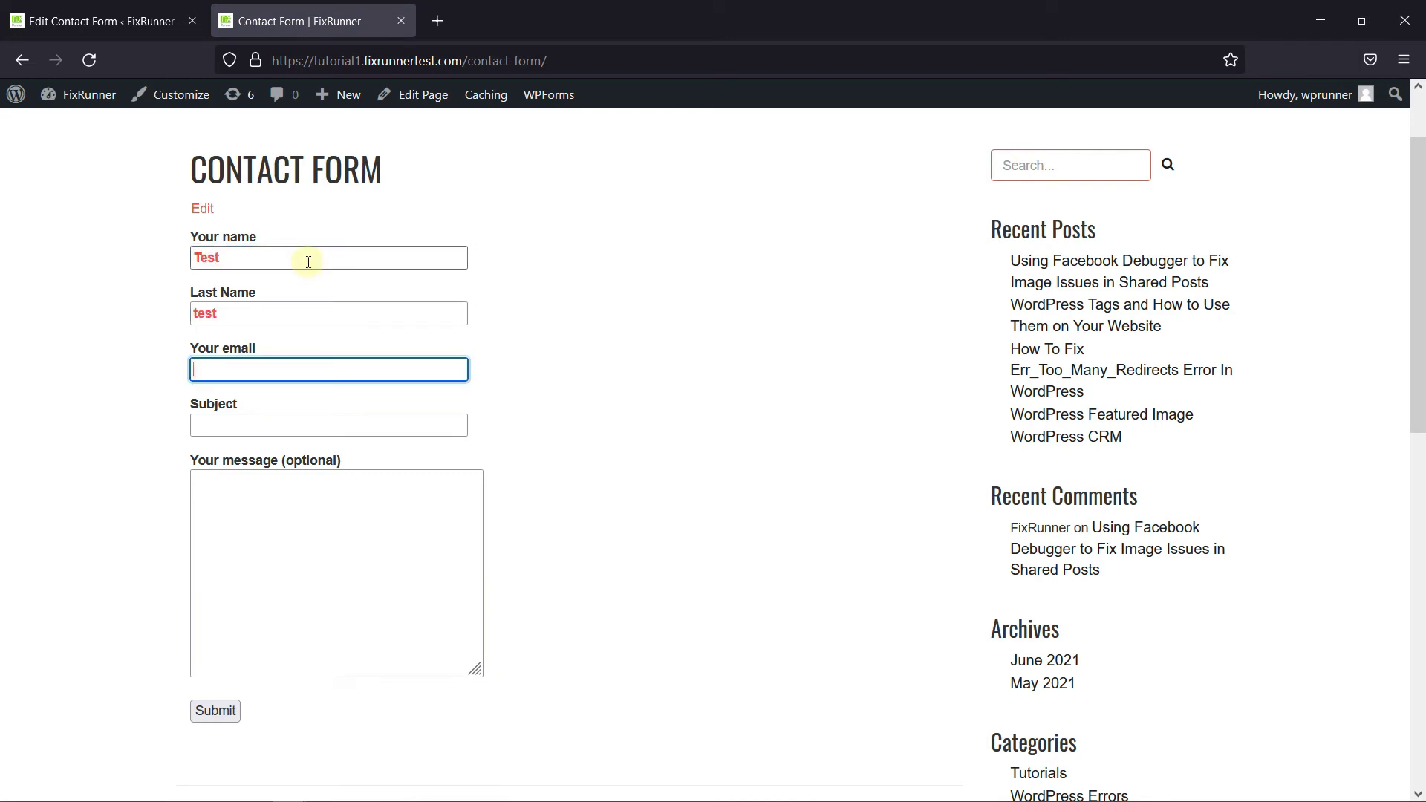
{"action": "type", "text": "test@gmail.com"}
Enter subject 'mail' and message 'great work!!!', then submit the form.
{"action": "key", "text": "Tab"}
{"action": "type", "text": "mail"}
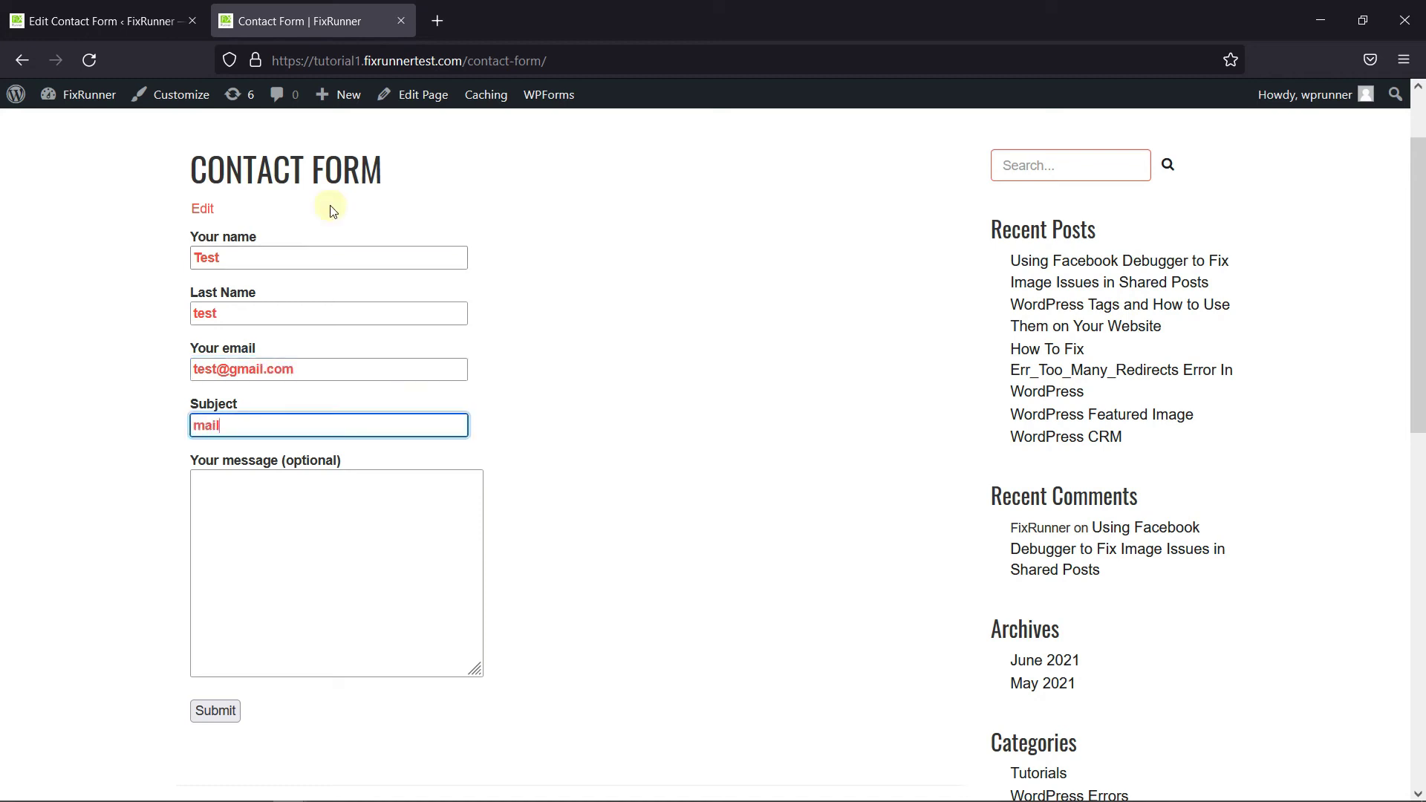
{"action": "key", "text": "Tab"}
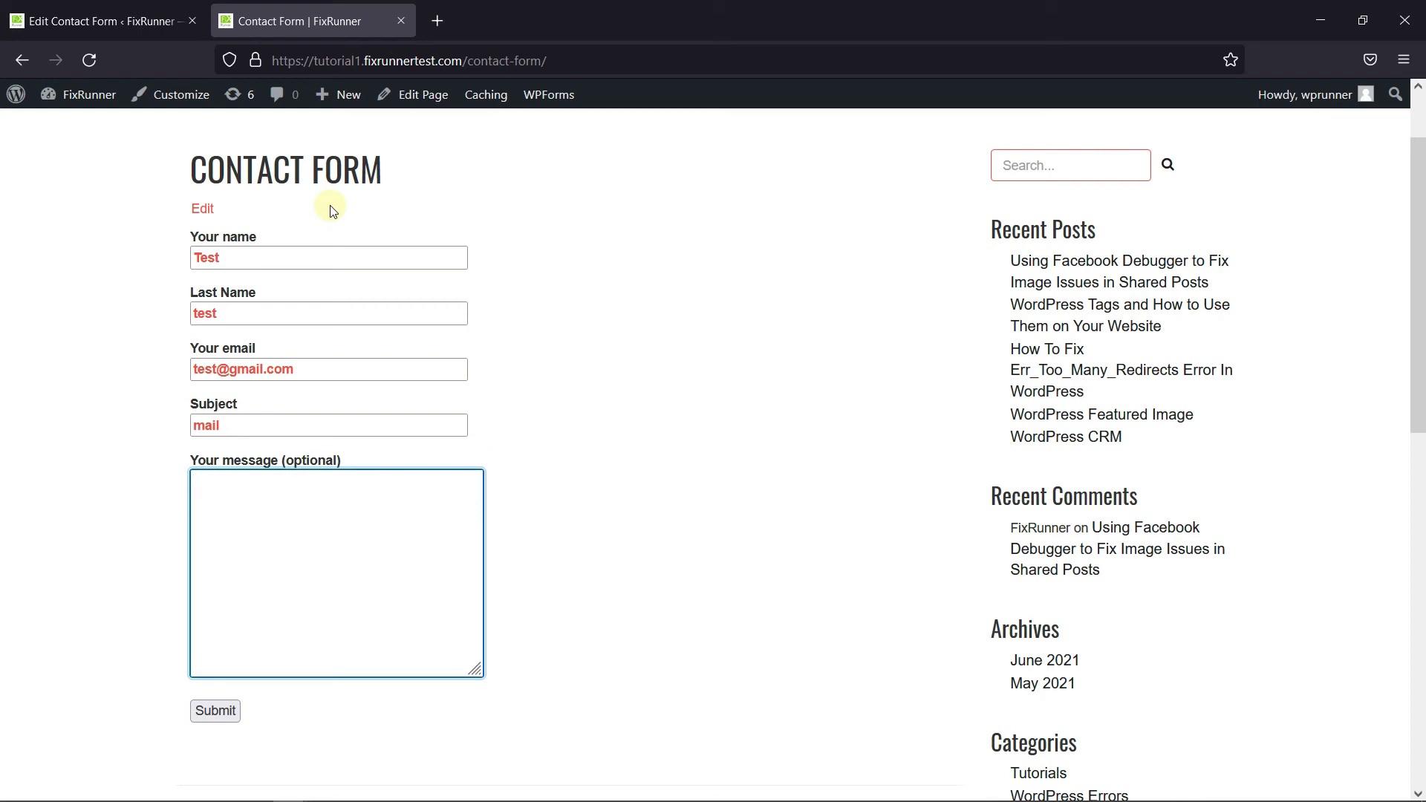
{"action": "type", "text": "great work!!!"}
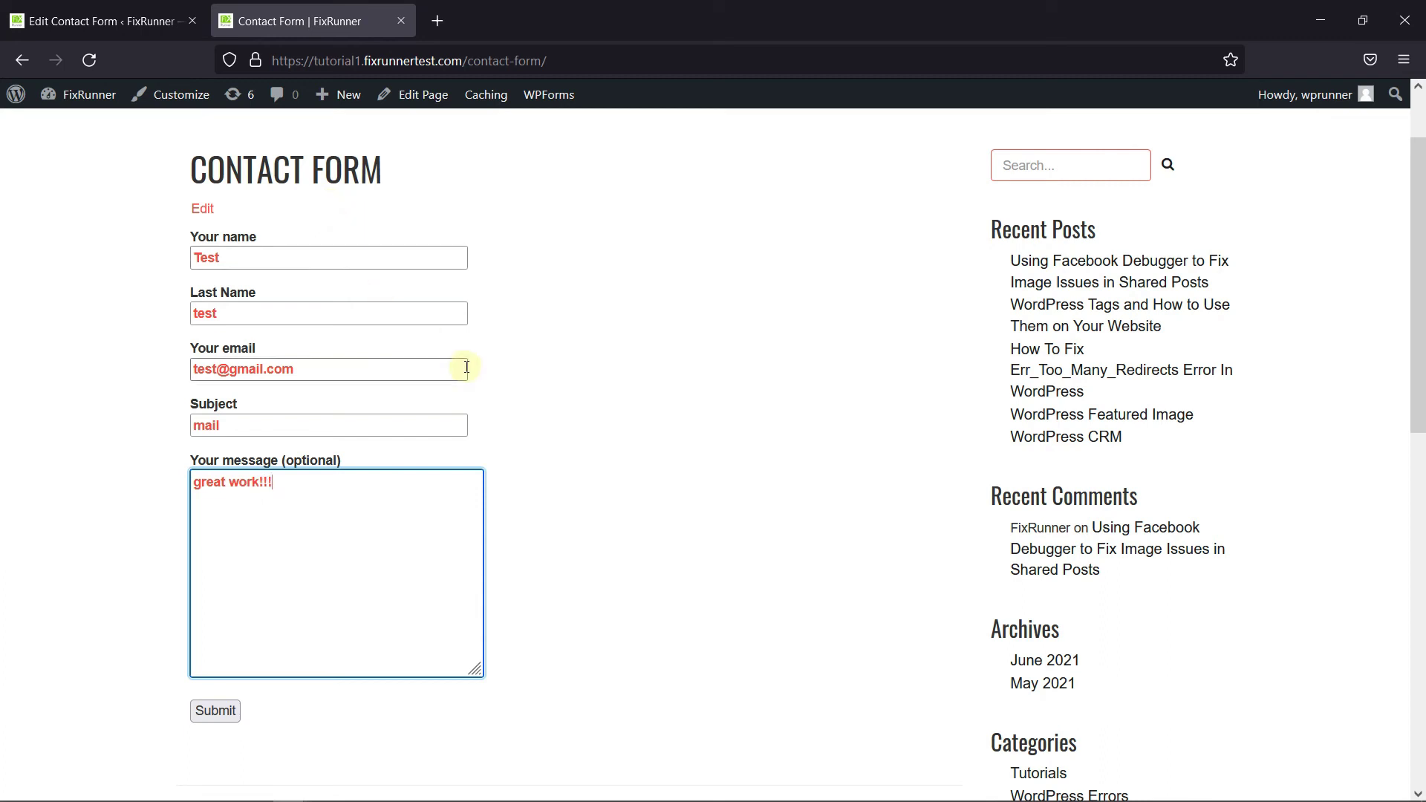
{"action": "left_click", "coordinate": [556, 401]}
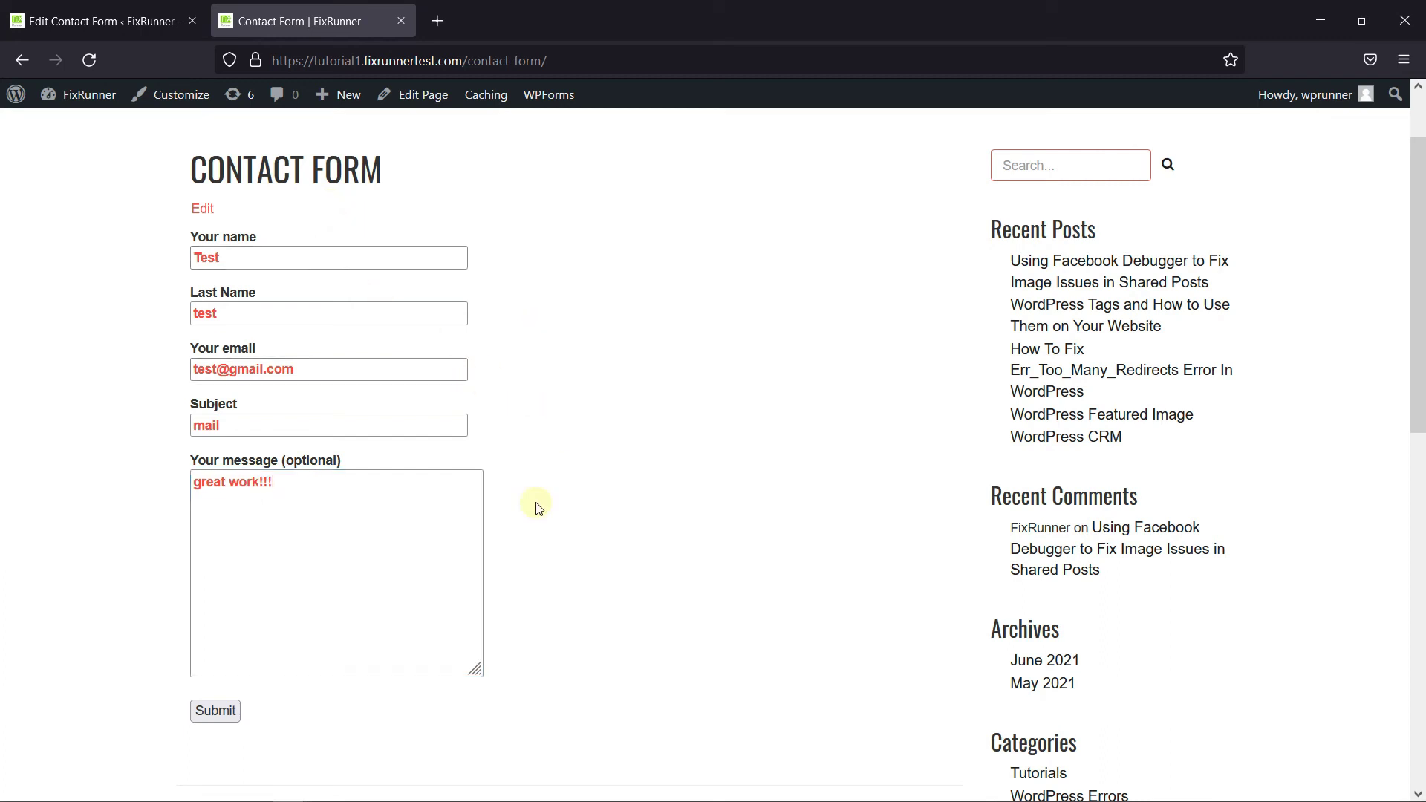
{"action": "left_click", "coordinate": [221, 714]}
Open the FixRunner 'mail' message from the Gmail inbox to view its combined body.
{"action": "scroll", "coordinate": [649, 602], "scroll_direction": "down", "scroll_amount": 3}
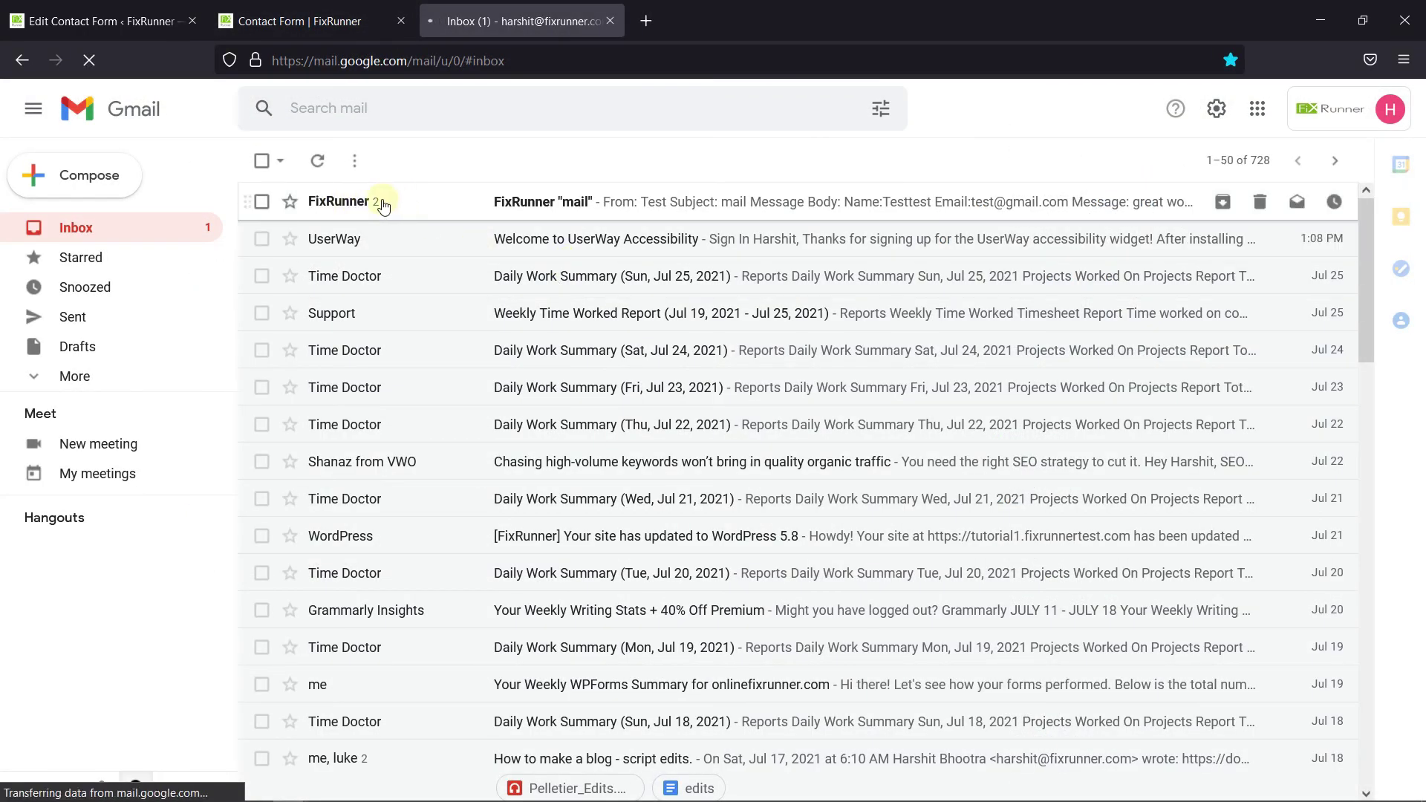
{"action": "left_click", "coordinate": [388, 202]}
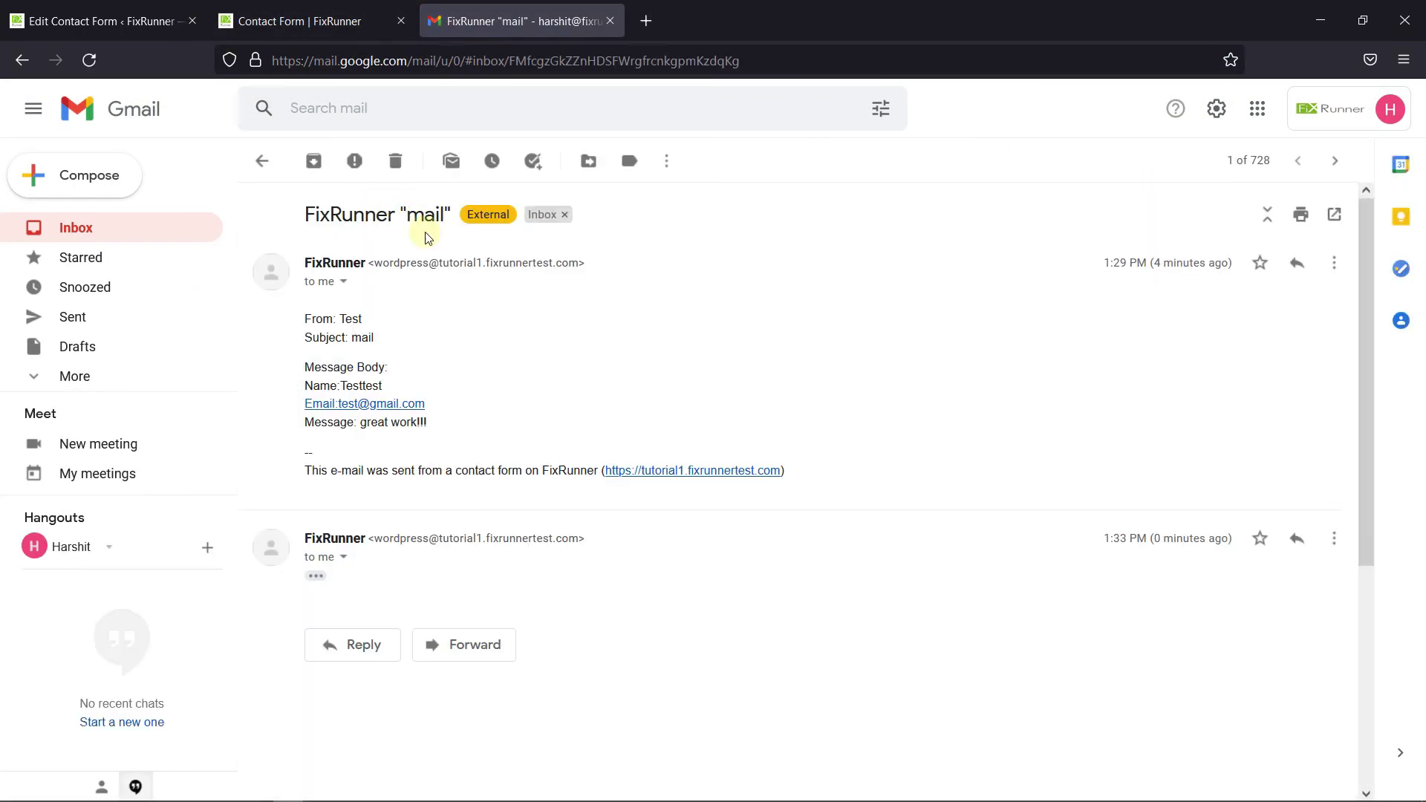